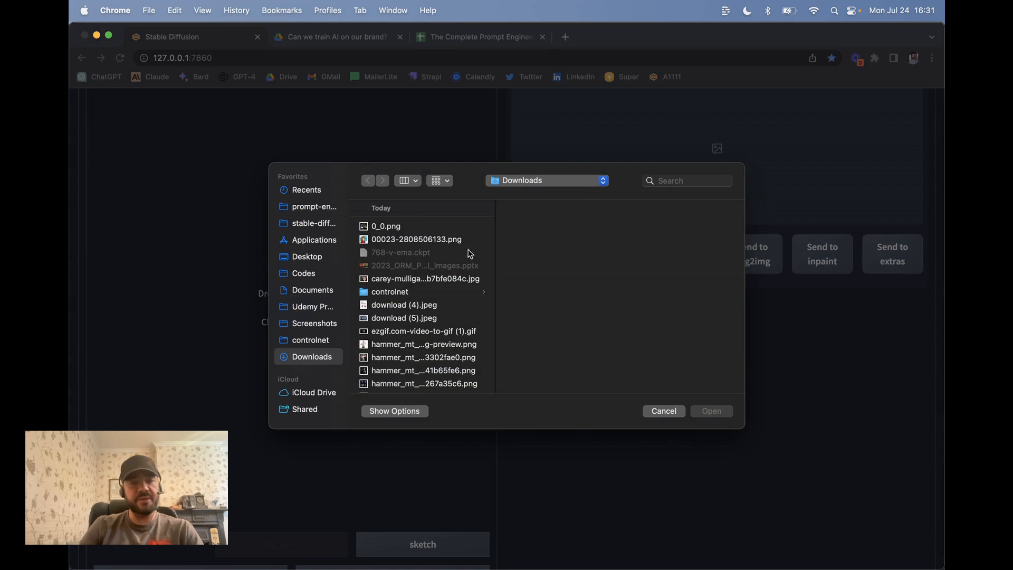
# - Load 00023-2808506133.png from Downloads as the img2img source image
pyautogui.click(432, 241)
pyautogui.doubleClick(433, 240)
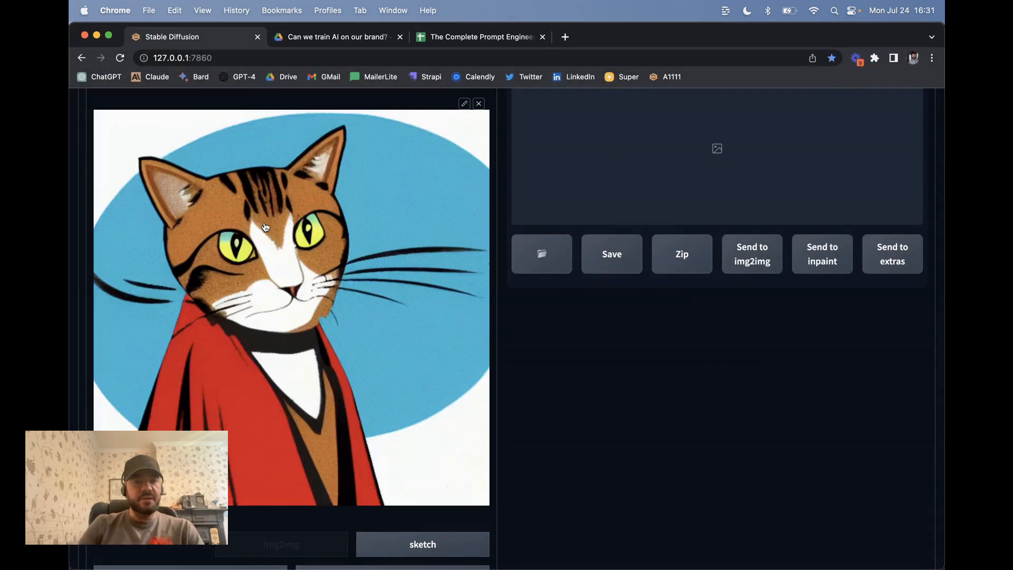
pyautogui.scroll(3, 265, 227)
pyautogui.scroll(-1, 265, 227)
pyautogui.scroll(-4, 265, 227)
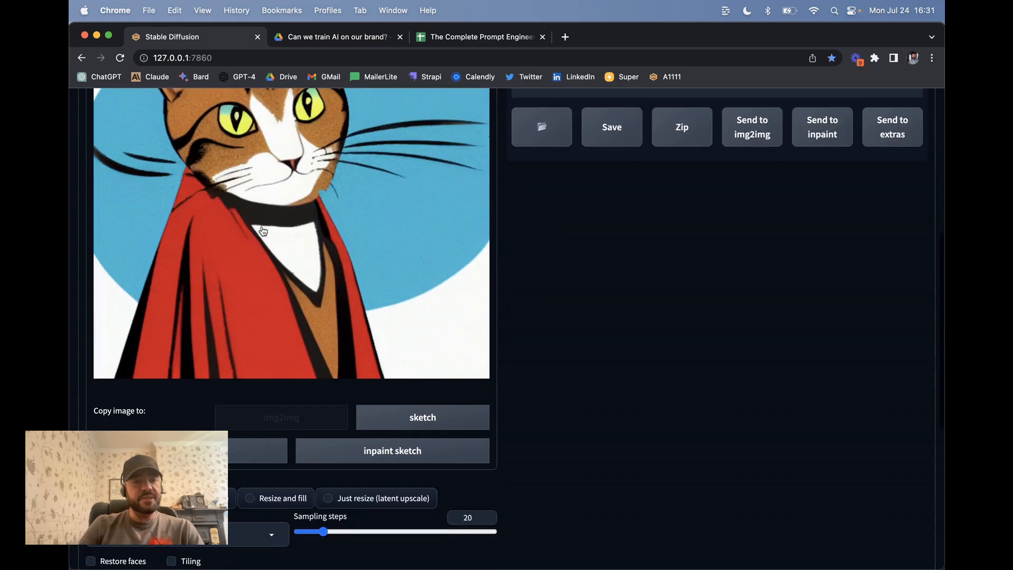
pyautogui.scroll(3, 274, 240)
pyautogui.scroll(2, 276, 243)
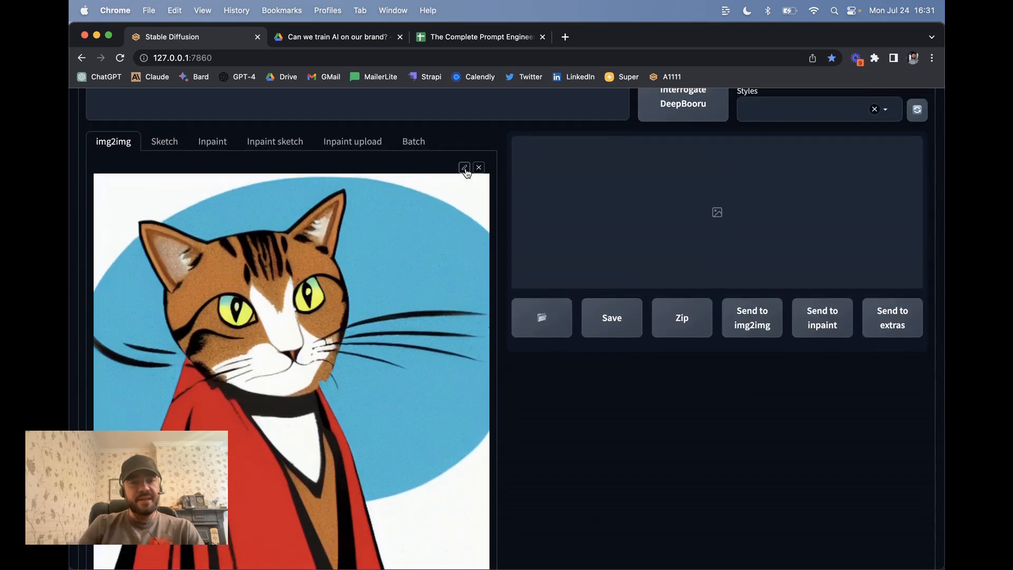
# - Switch to inpainting and load 00023-2808506133.png from Downloads as the image to inpaint
pyautogui.click(214, 141)
pyautogui.click(254, 304)
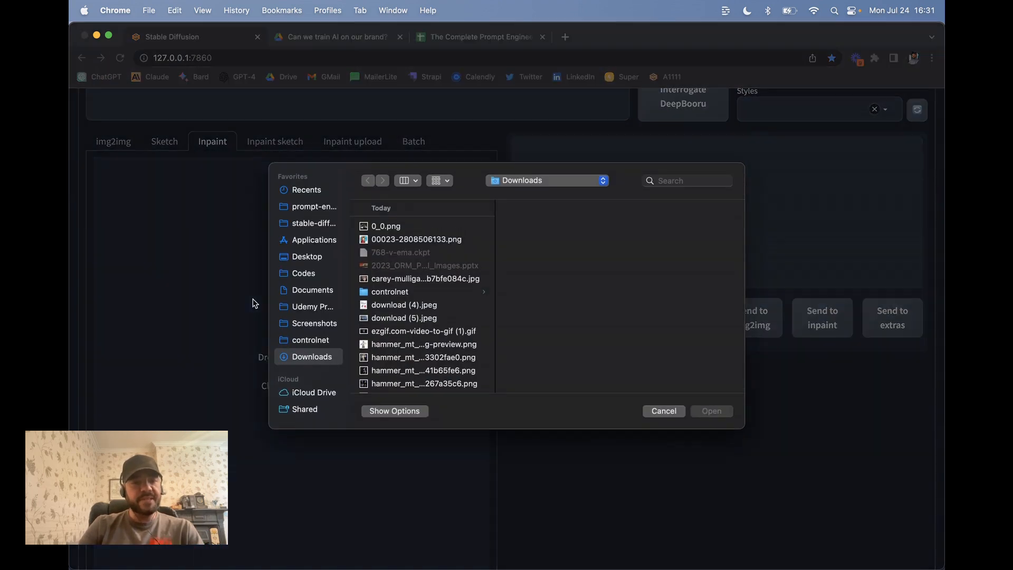
pyautogui.doubleClick(413, 240)
pyautogui.scroll(-2, 401, 264)
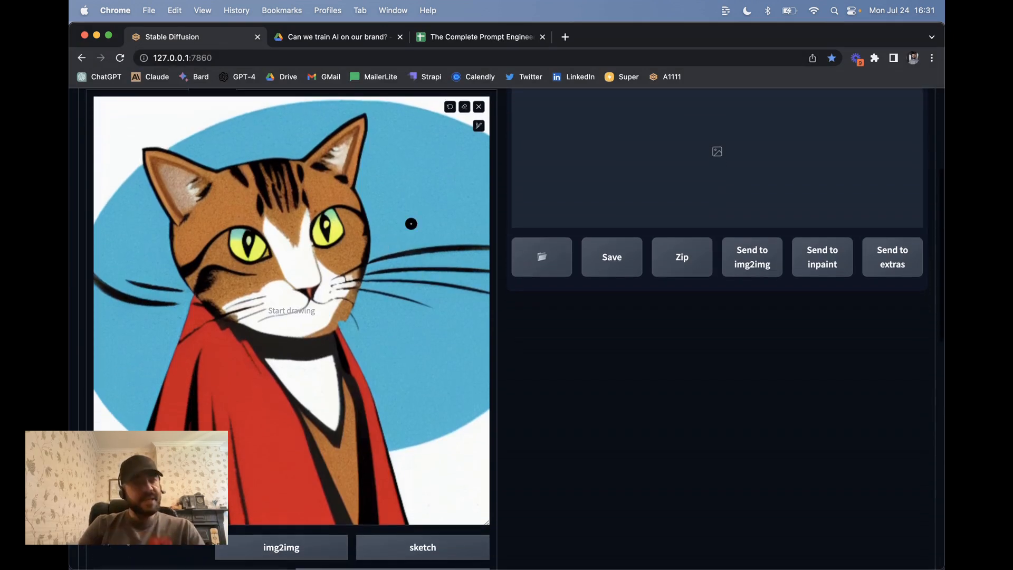
pyautogui.scroll(-3, 411, 224)
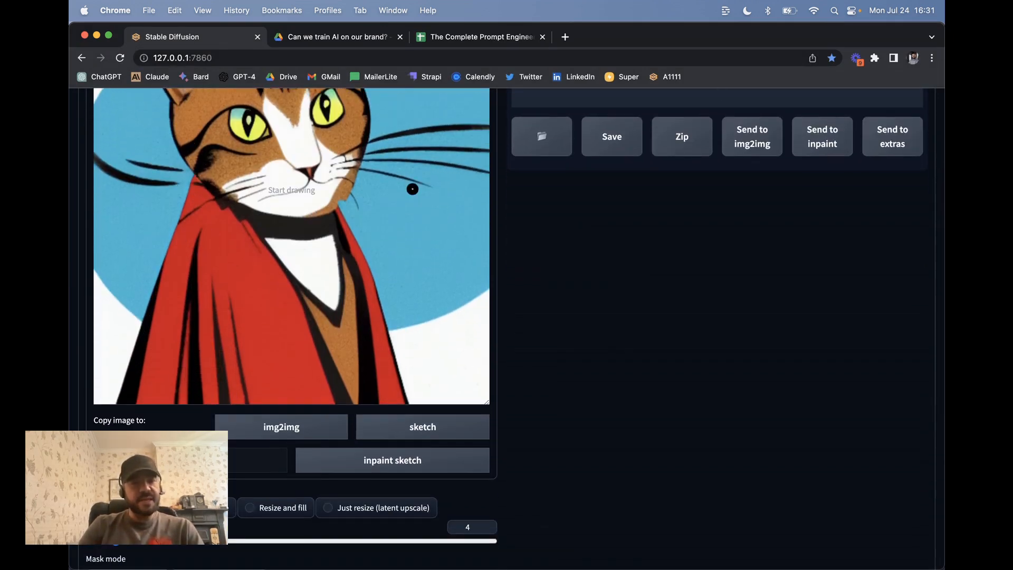
# - Enlarge the mask brush and paint over both sides of the cat's red cape
pyautogui.scroll(3, 413, 189)
pyautogui.click(478, 142)
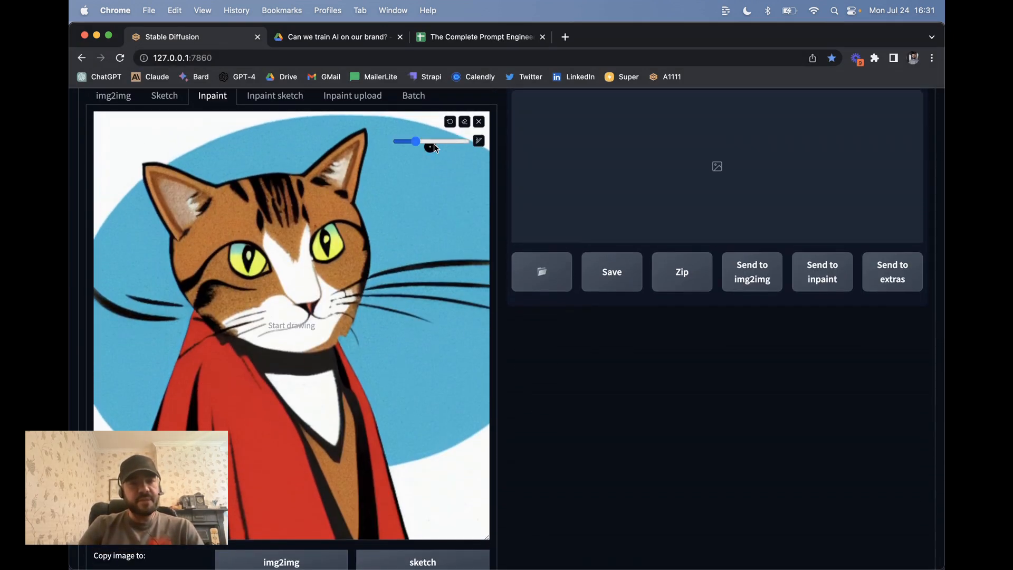
pyautogui.click(449, 141)
pyautogui.scroll(-3, 265, 420)
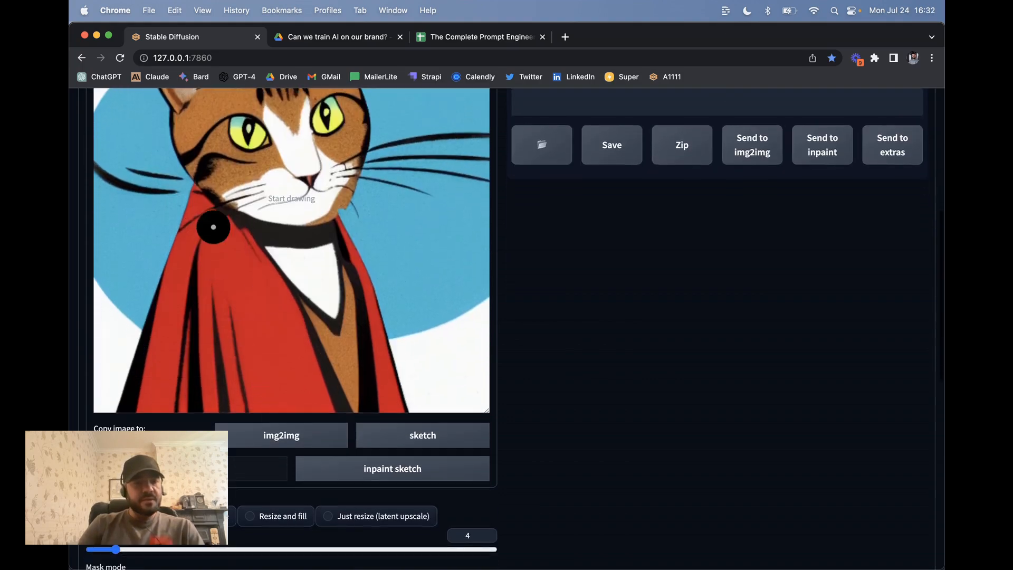
pyautogui.moveTo(206, 192)
pyautogui.mouseDown()
pyautogui.moveTo(144, 403)
pyautogui.moveTo(201, 349)
pyautogui.moveTo(227, 206)
pyautogui.moveTo(205, 246)
pyautogui.moveTo(275, 306)
pyautogui.moveTo(328, 405)
pyautogui.moveTo(274, 279)
pyautogui.moveTo(235, 297)
pyautogui.moveTo(217, 376)
pyautogui.moveTo(247, 303)
pyautogui.moveTo(204, 399)
pyautogui.moveTo(245, 332)
pyautogui.moveTo(249, 409)
pyautogui.moveTo(255, 324)
pyautogui.moveTo(303, 407)
pyautogui.moveTo(241, 400)
pyautogui.mouseUp()
pyautogui.moveTo(343, 219); pyautogui.dragTo(391, 406)
# - Look over the available checkpoints and enter "a blue jacket" as the inpainting prompt
pyautogui.scroll(5, 444, 244)
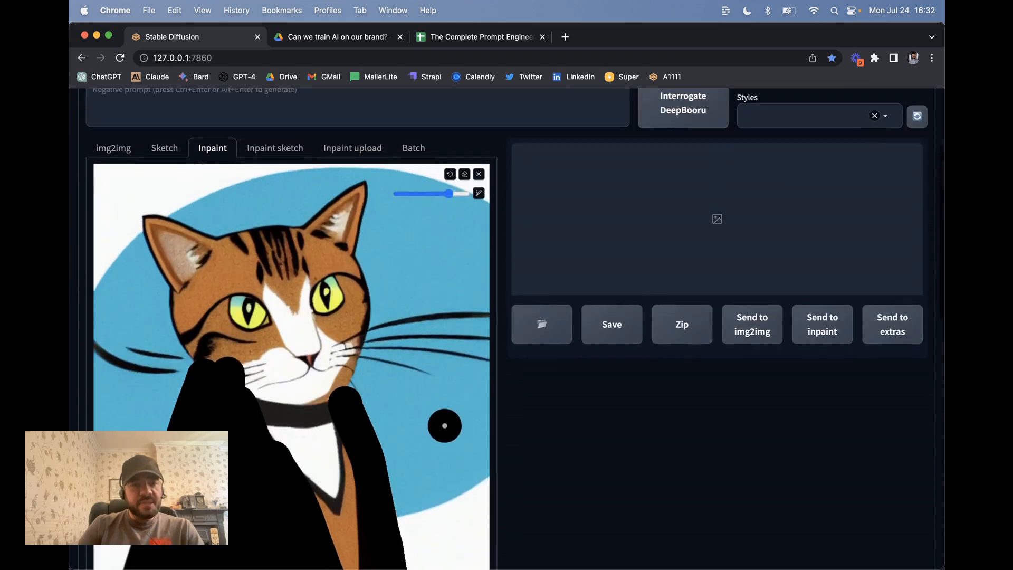
pyautogui.scroll(3, 241, 138)
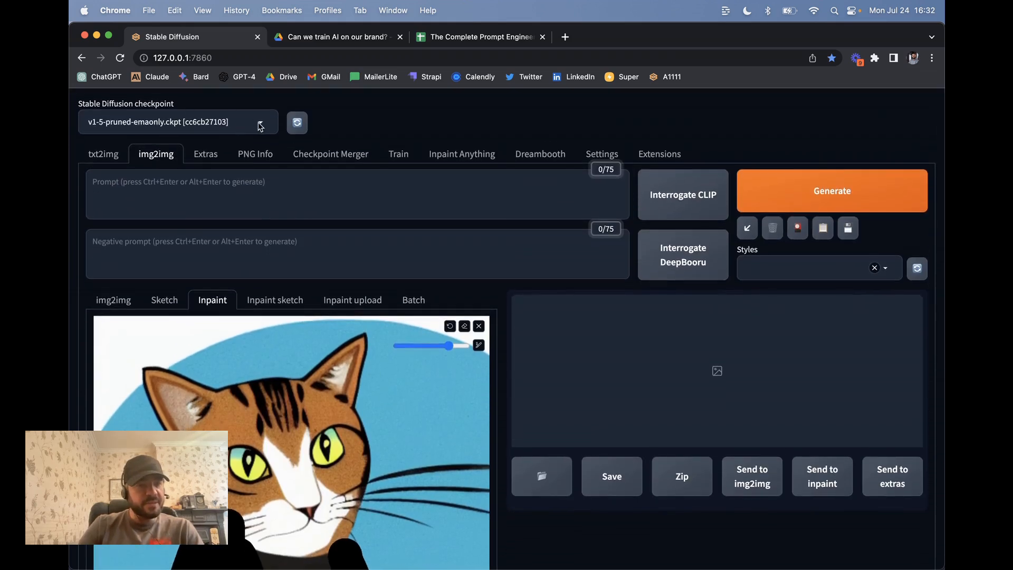
pyautogui.click(260, 126)
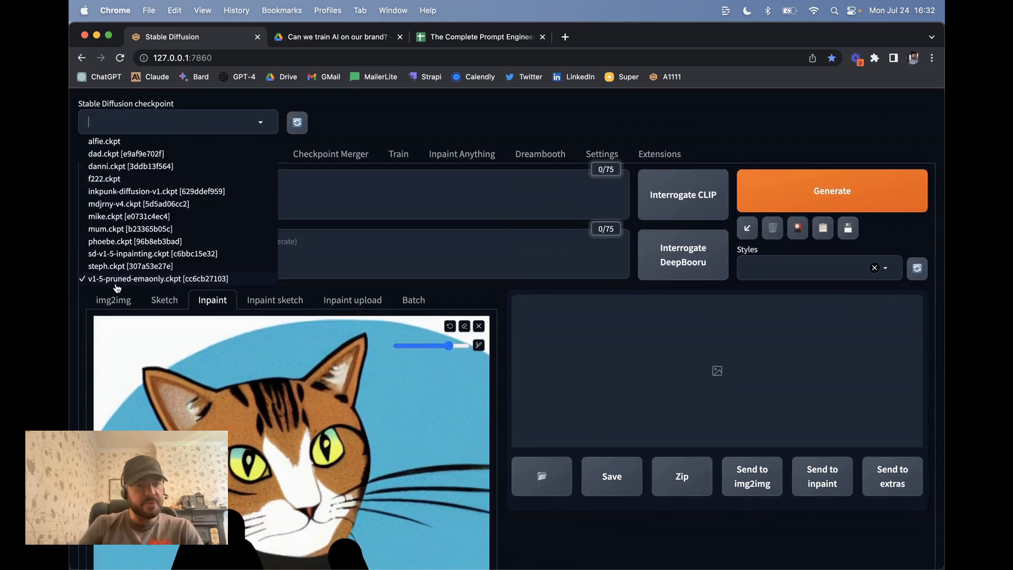
pyautogui.click(375, 200)
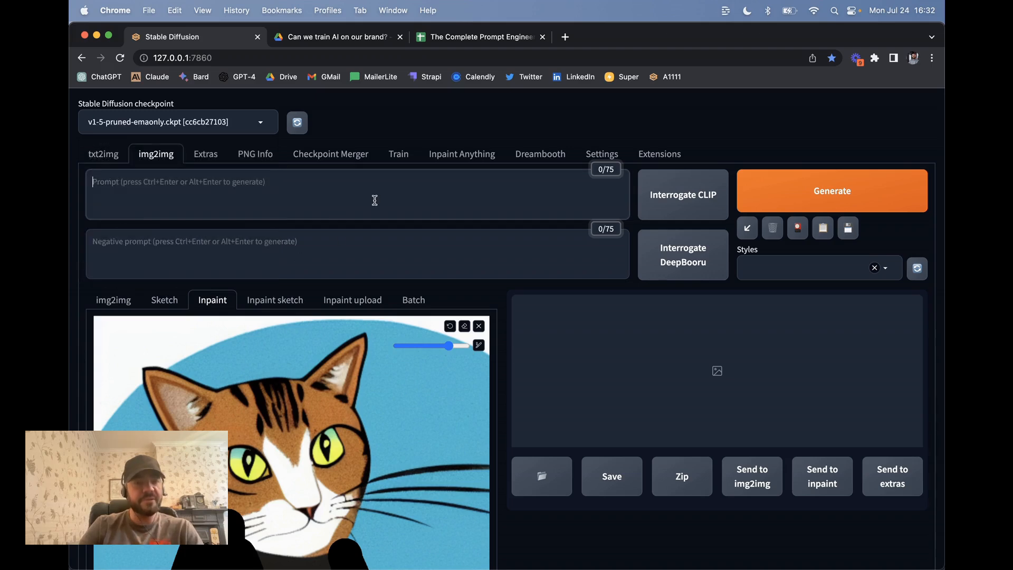
pyautogui.scroll(-10, 235, 307)
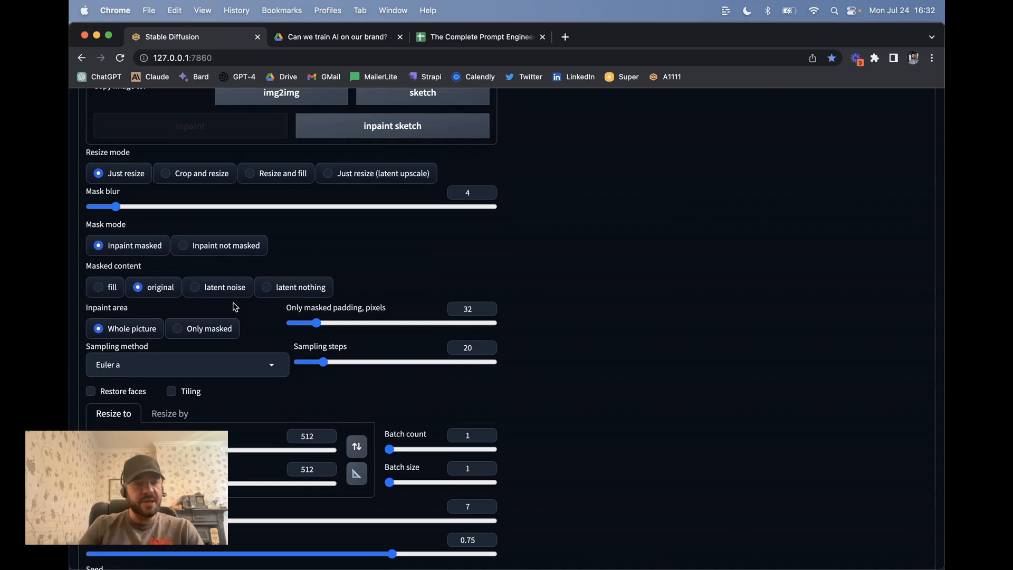
pyautogui.scroll(10, 235, 307)
pyautogui.click(190, 122)
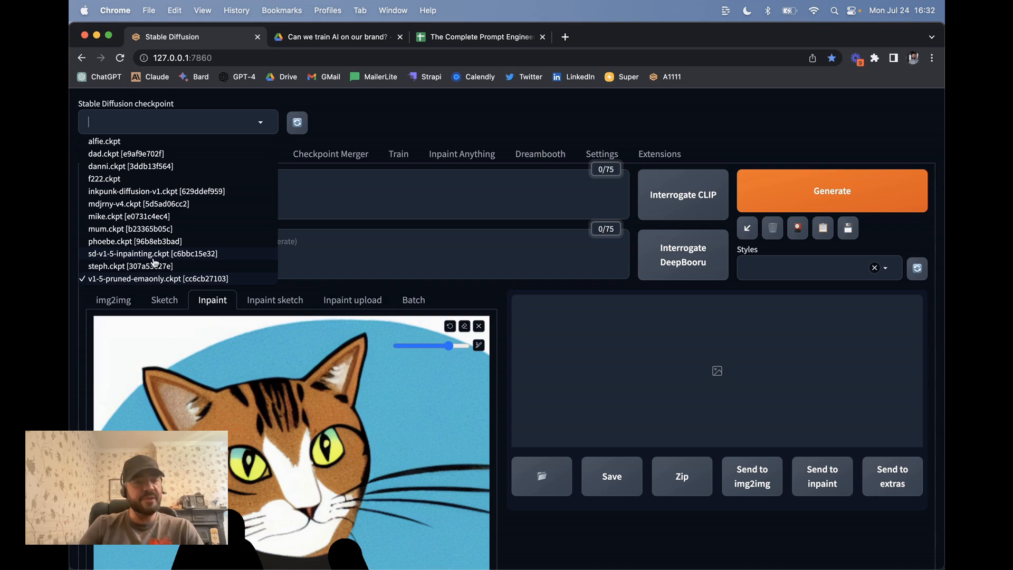
pyautogui.click(372, 191)
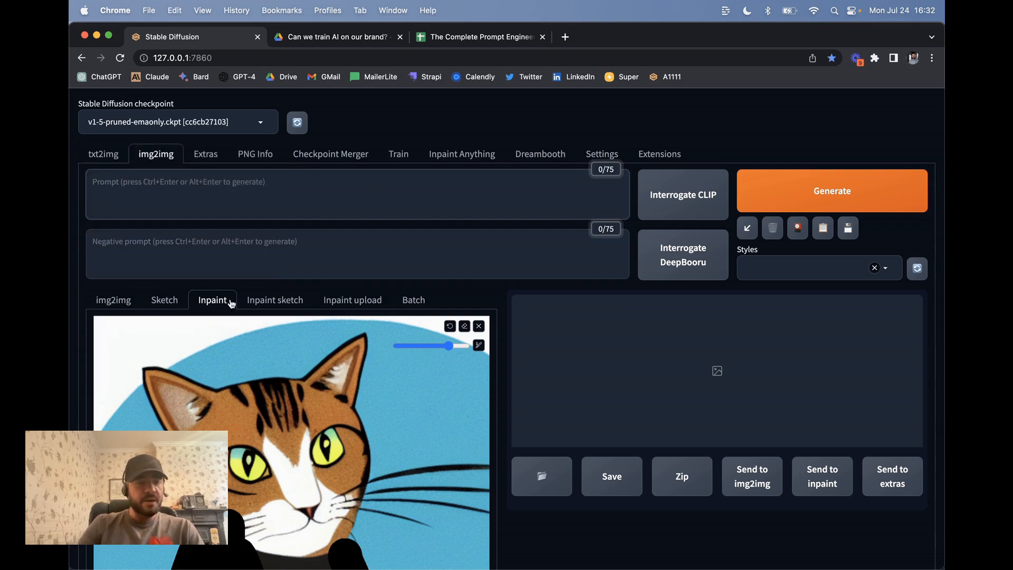
pyautogui.write('a blue jacket')
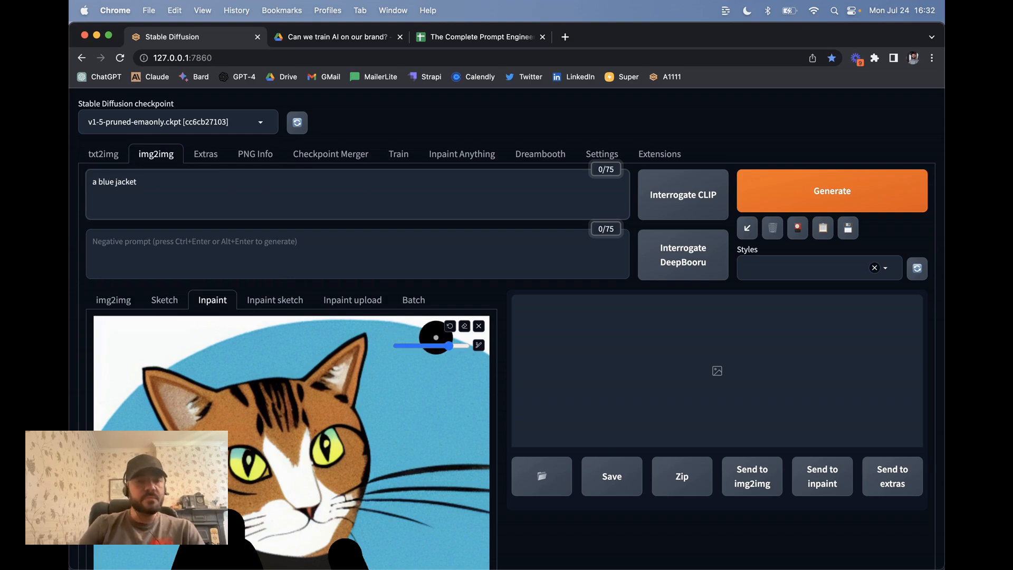
# - Set the masked content to latent noise and the inpaint area to only masked
pyautogui.scroll(-15, 438, 341)
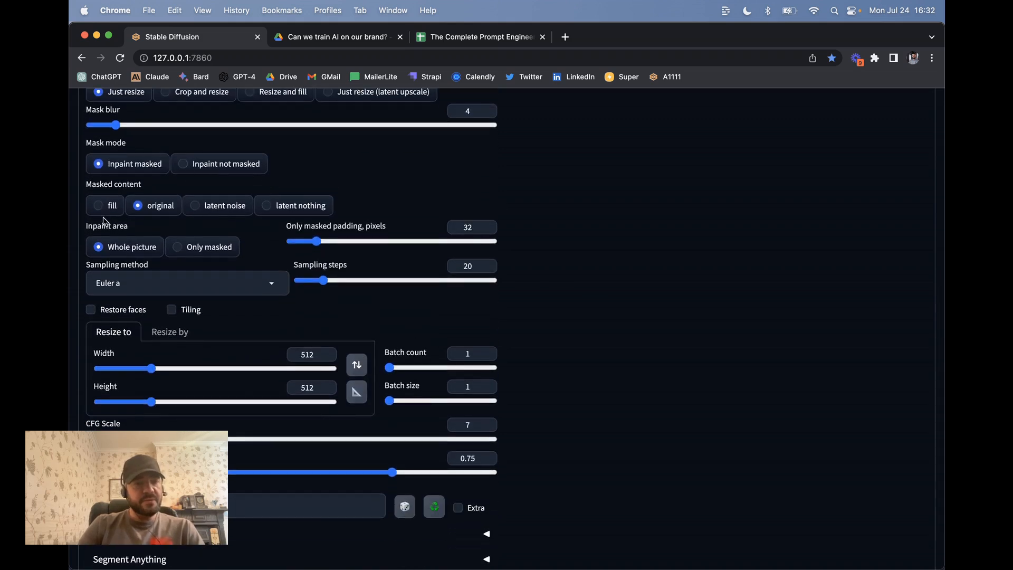
pyautogui.click(216, 210)
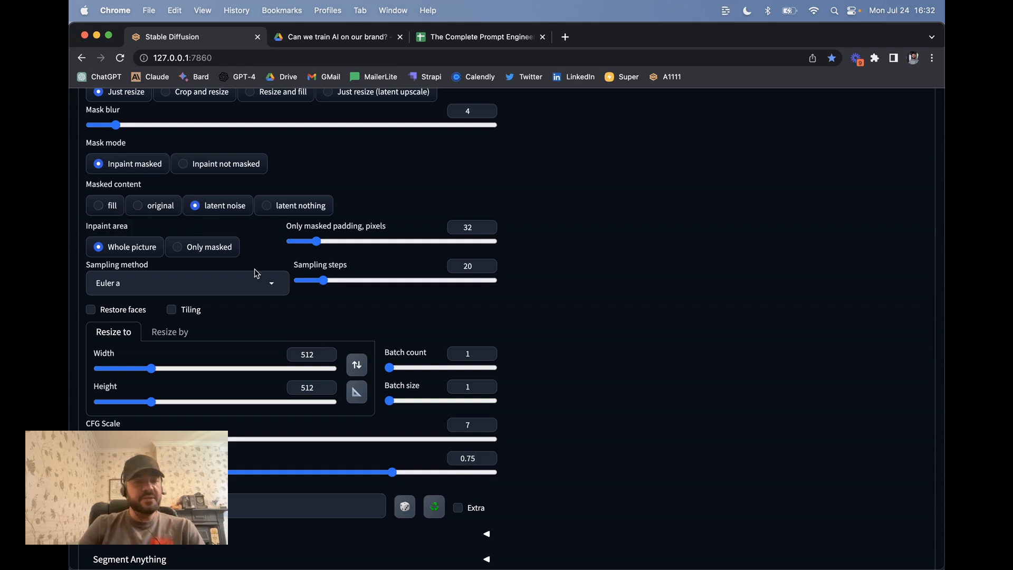
pyautogui.click(193, 252)
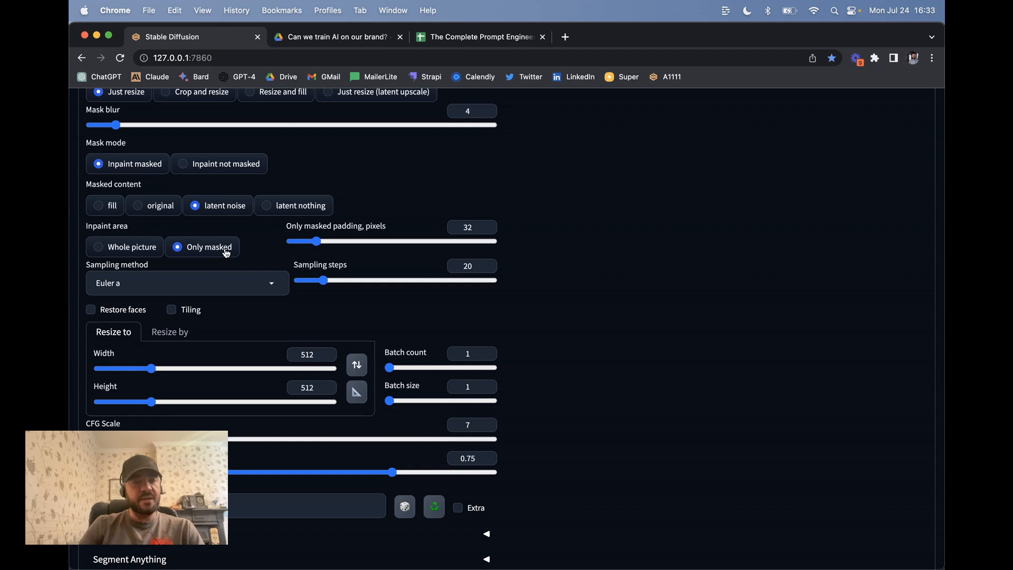
pyautogui.scroll(-3, 333, 252)
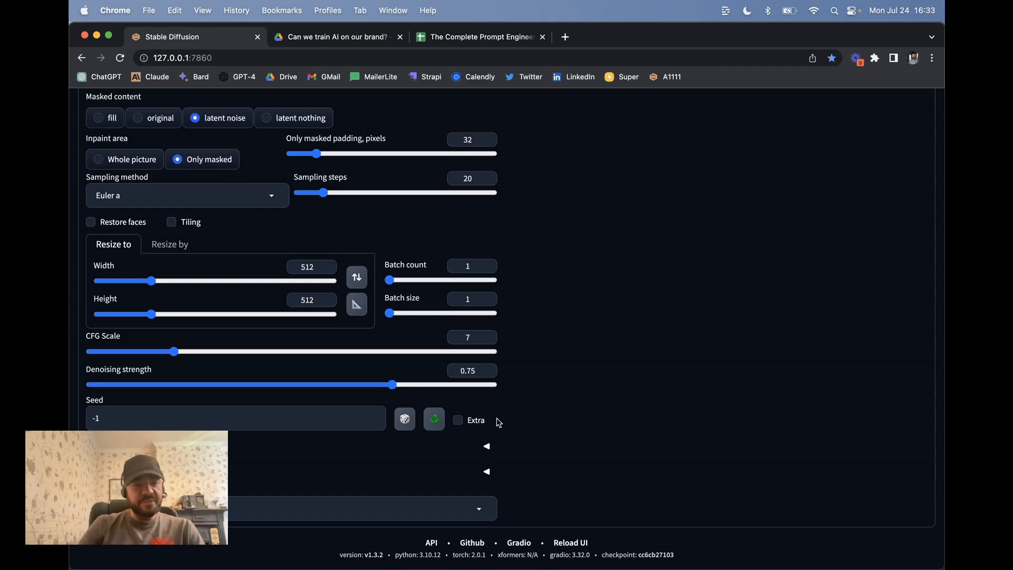
# - Generate the inpainted image and open the result in a larger preview
pyautogui.scroll(10, 499, 422)
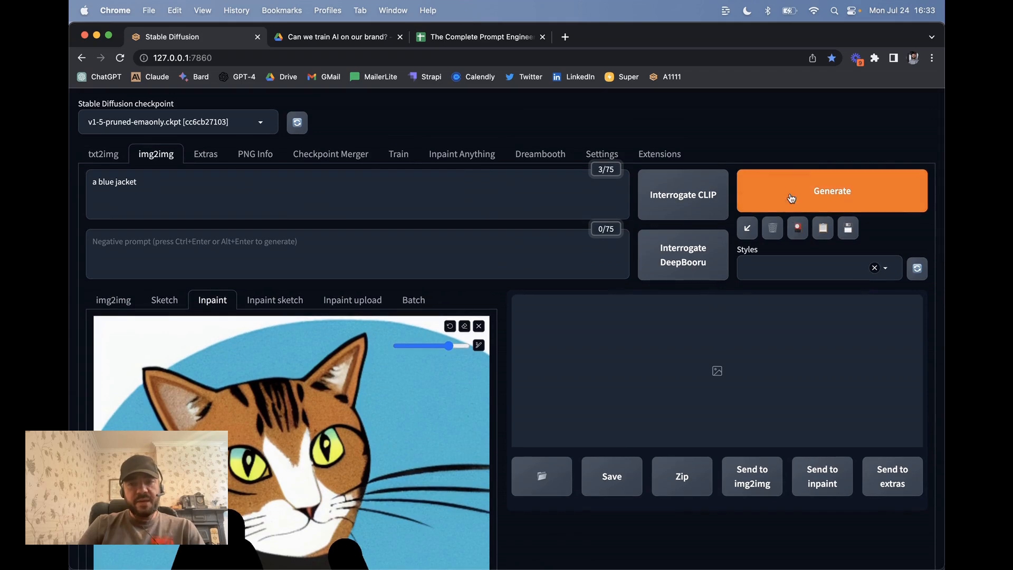
pyautogui.click(792, 198)
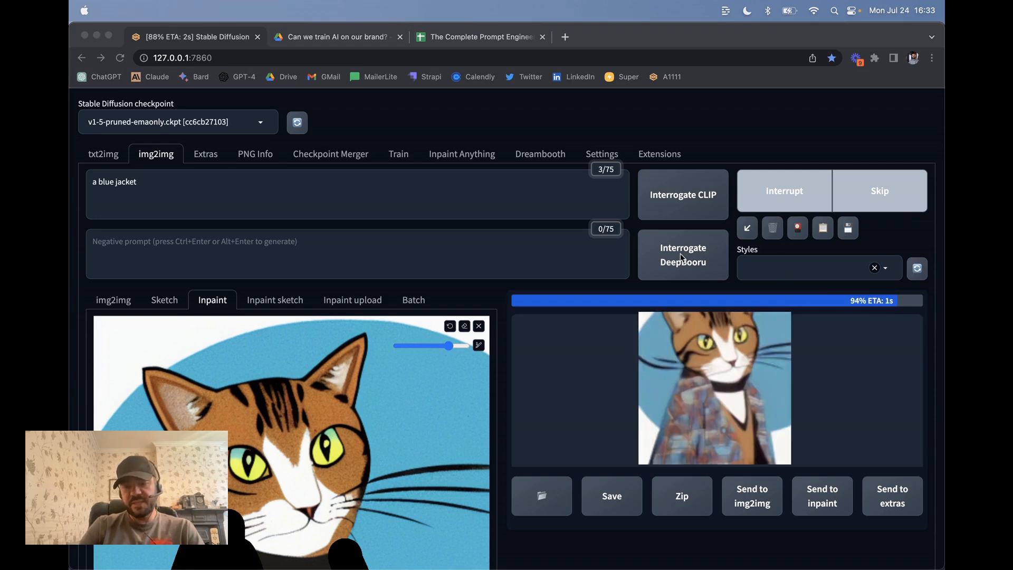
pyautogui.click(587, 364)
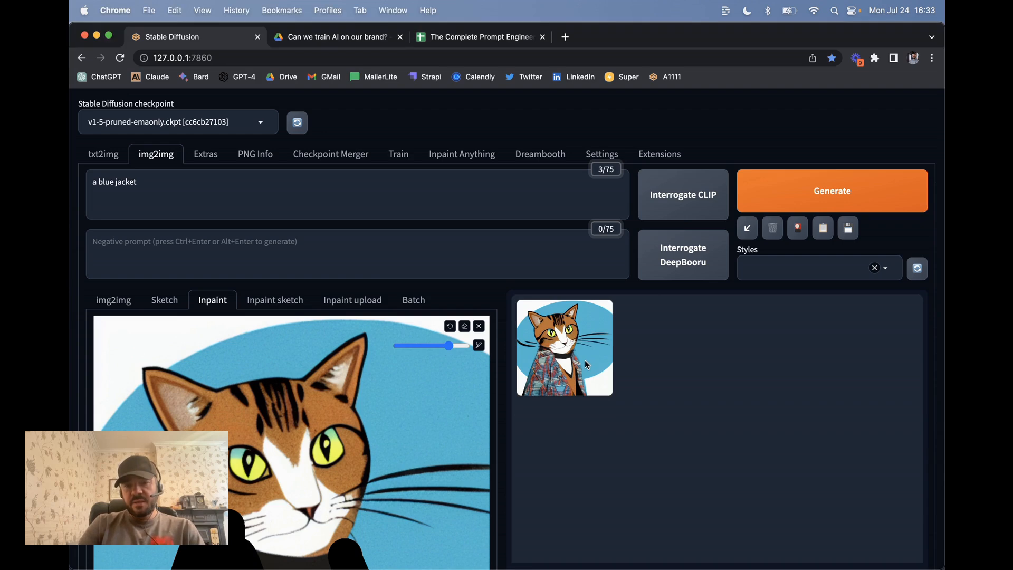
pyautogui.click(586, 365)
pyautogui.scroll(-1, 685, 459)
pyautogui.scroll(-1, 684, 459)
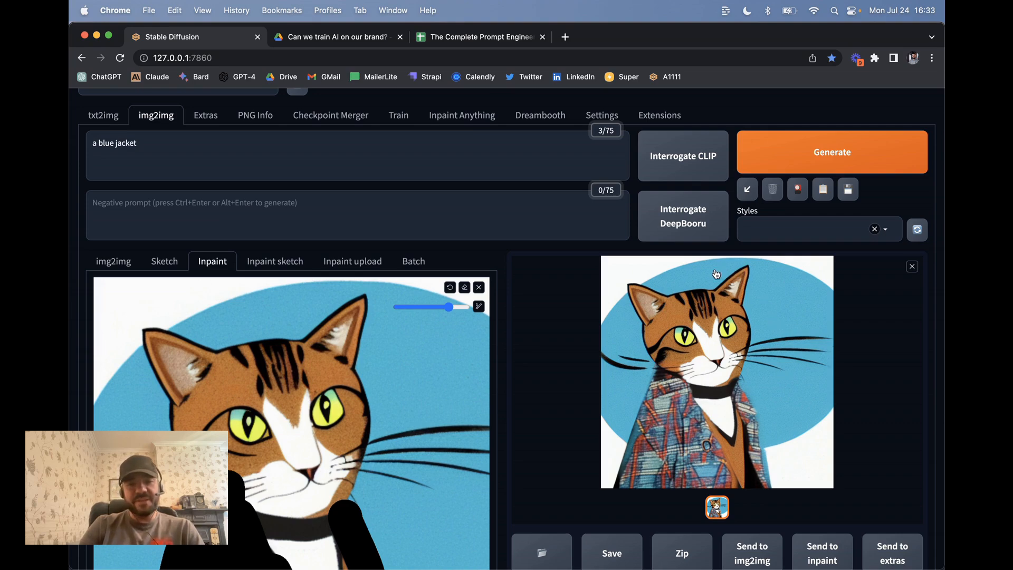
# - Set the inpaint area to whole picture and generate the image again
pyautogui.scroll(-5, 543, 377)
pyautogui.scroll(-8, 541, 384)
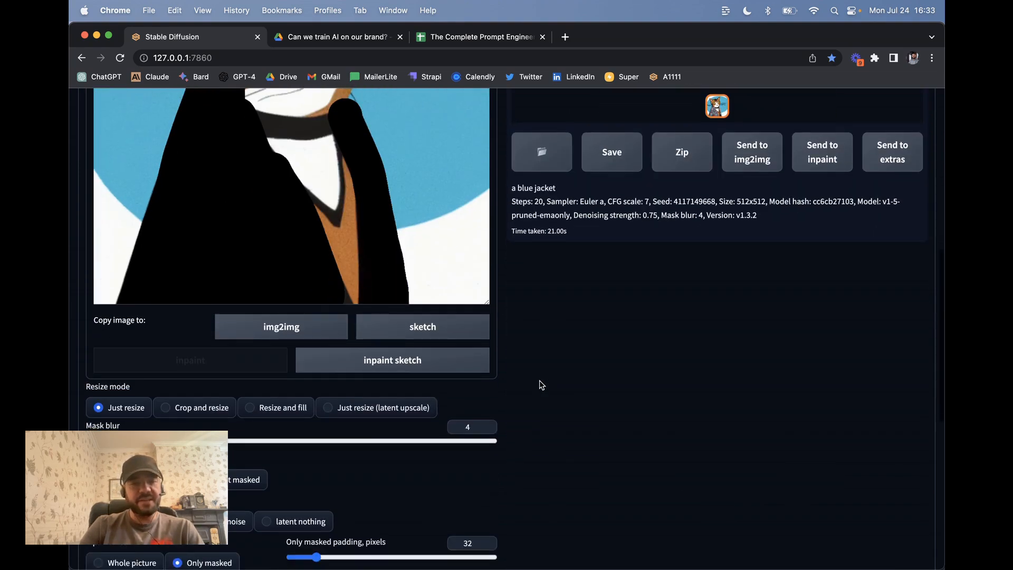
pyautogui.scroll(-1, 541, 385)
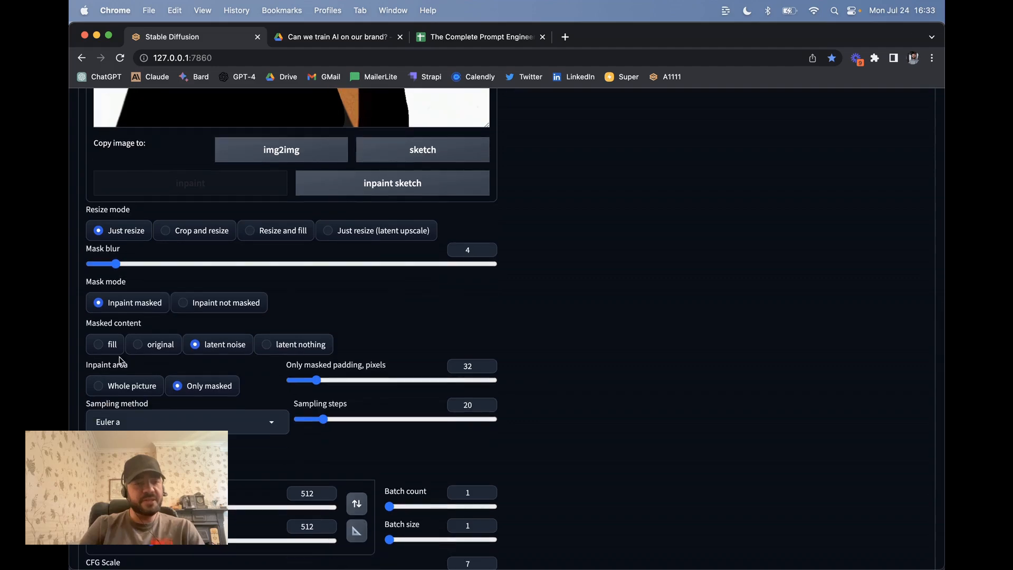
pyautogui.click(131, 388)
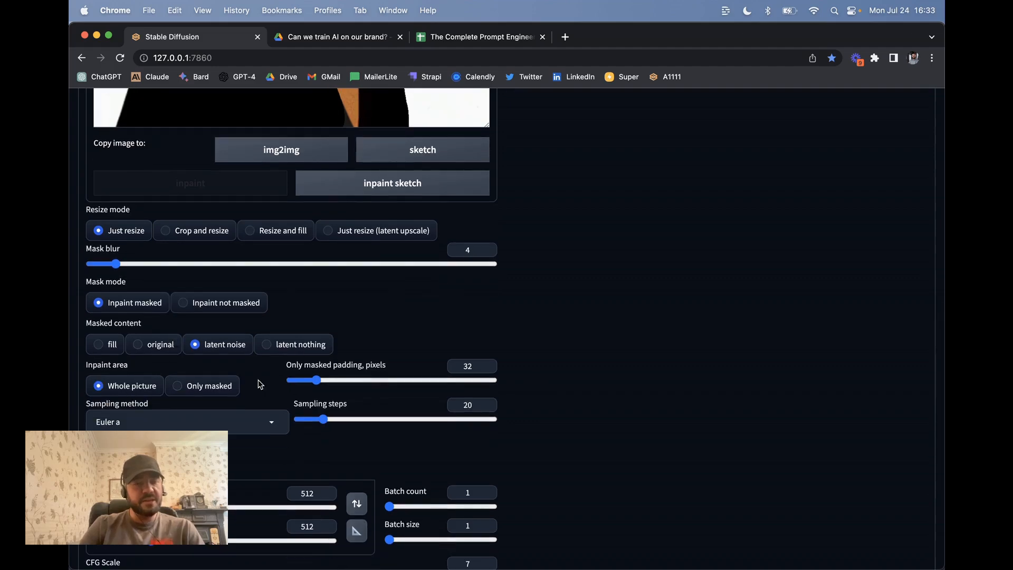
pyautogui.scroll(14, 546, 253)
pyautogui.click(825, 191)
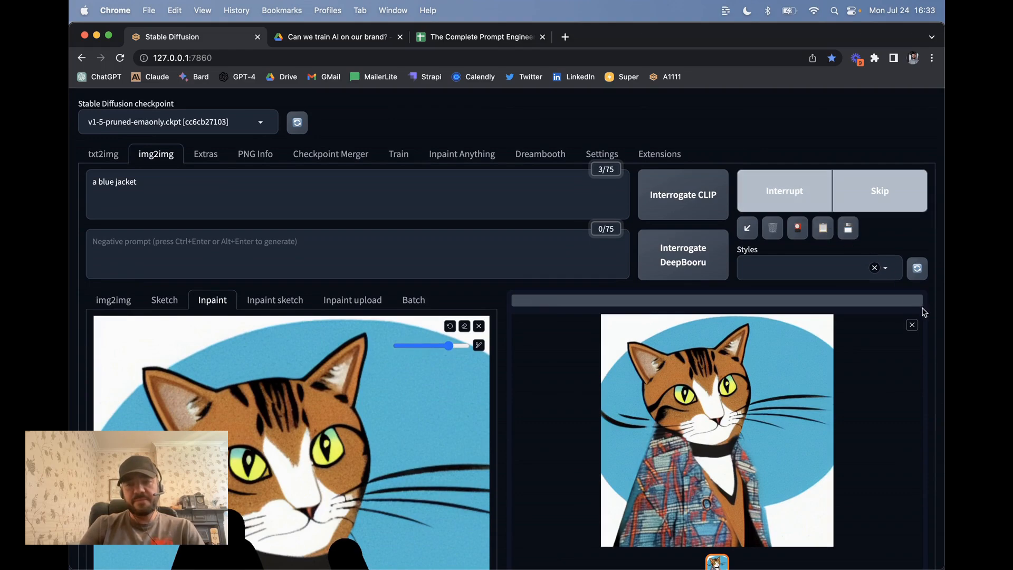
# - Examine the newly generated jacket against the masked source image and check the remaining inpaint settings
pyautogui.scroll(-3, 558, 408)
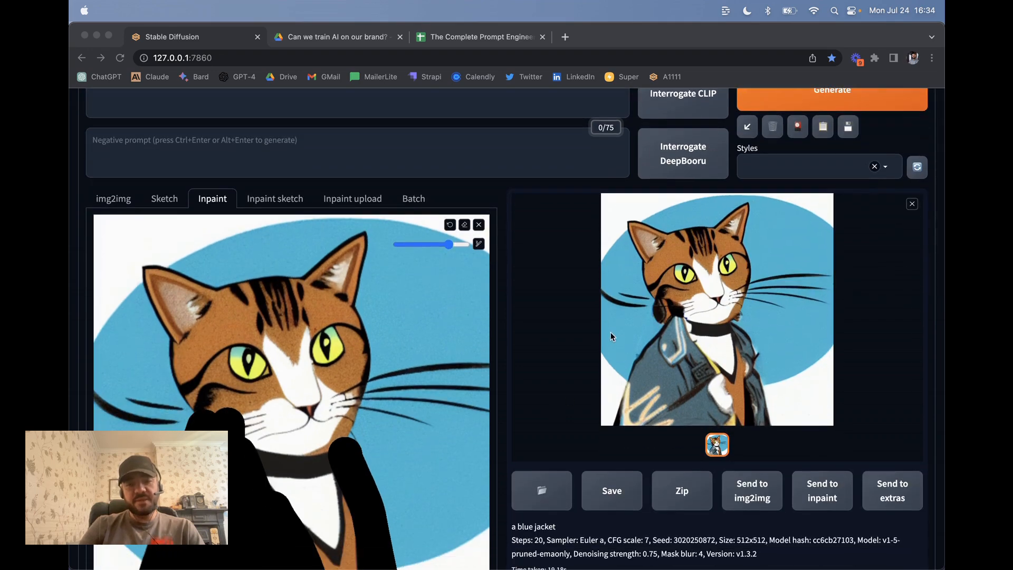
pyautogui.scroll(-5, 610, 337)
pyautogui.scroll(3, 708, 305)
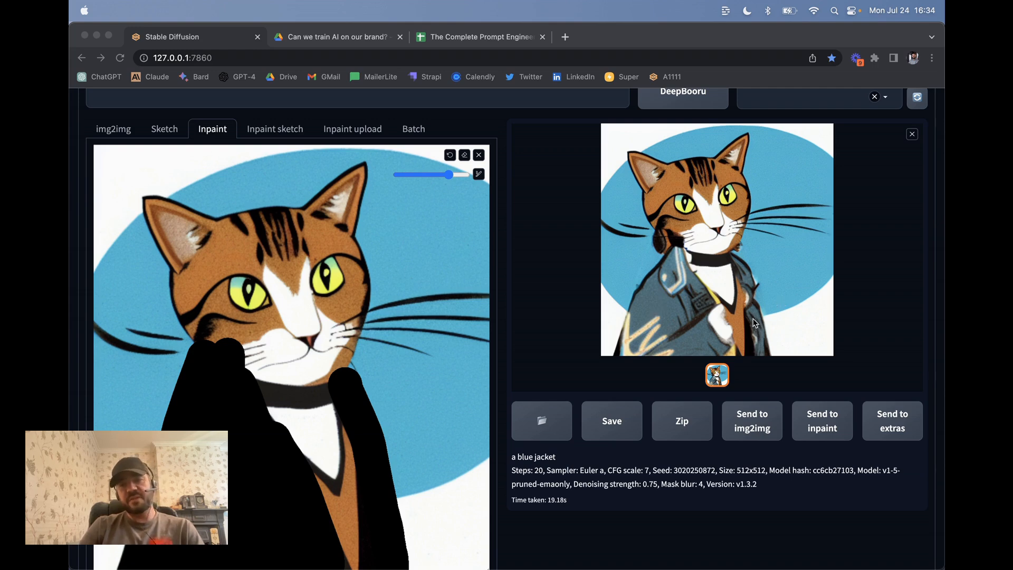
pyautogui.scroll(-10, 435, 319)
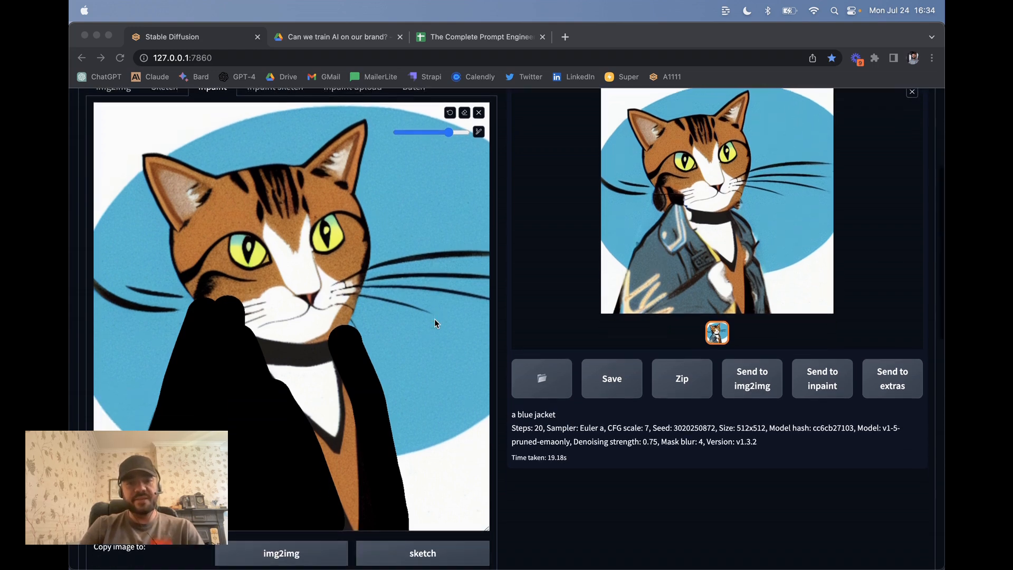
pyautogui.scroll(-5, 437, 323)
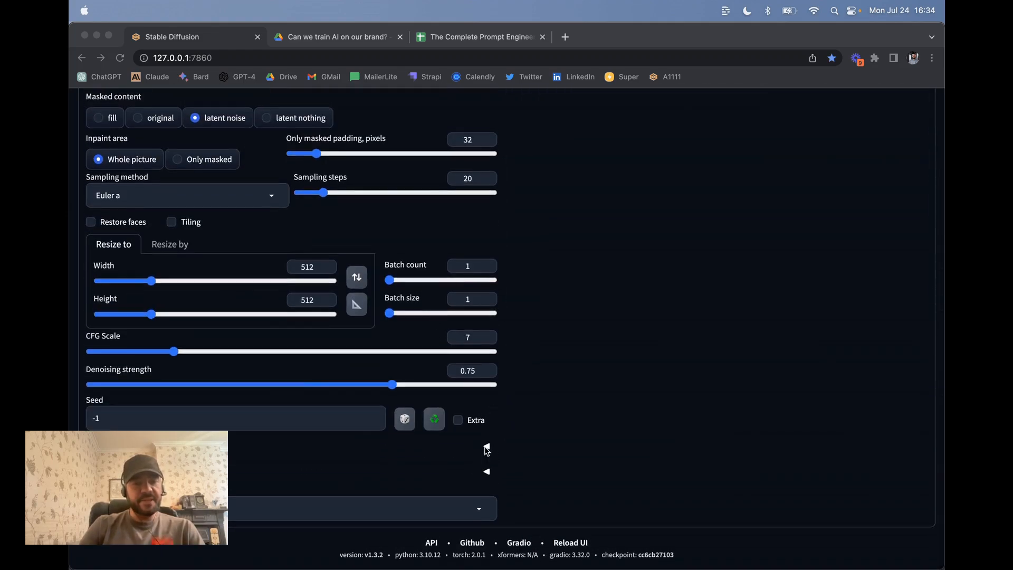
# - Load the list of available extensions from the default extension index URL
pyautogui.scroll(15, 518, 366)
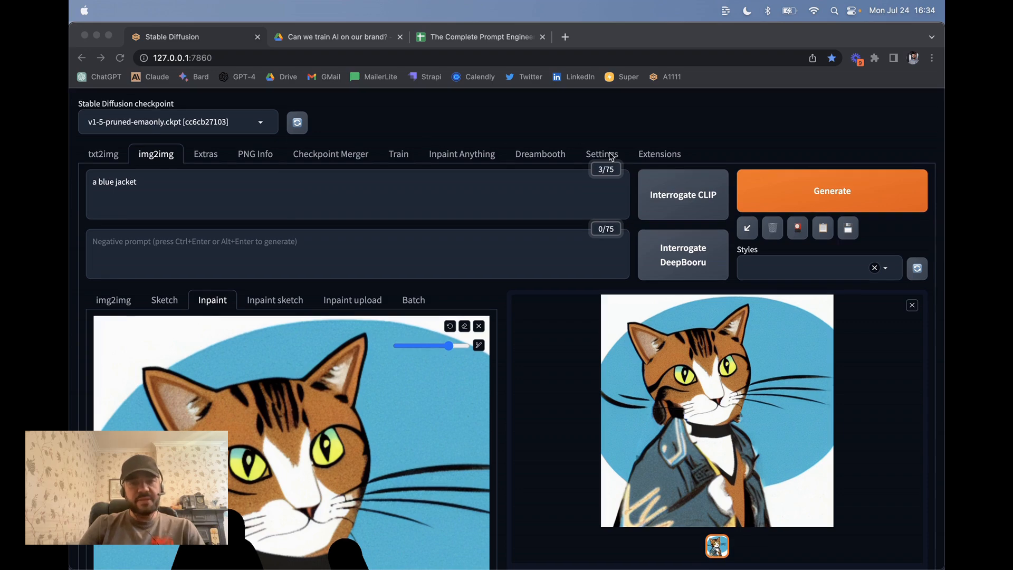
pyautogui.click(643, 161)
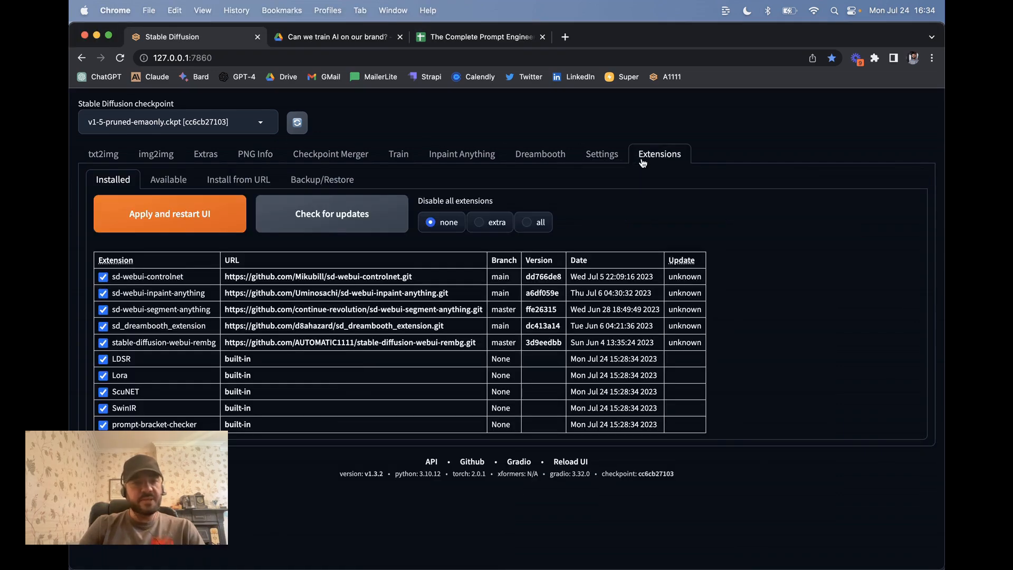
pyautogui.click(177, 180)
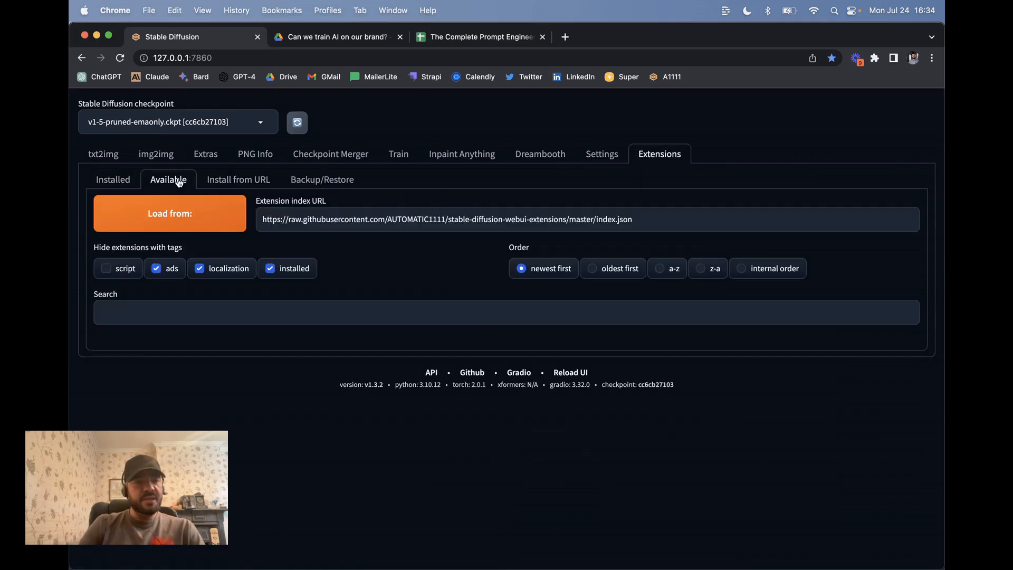
pyautogui.click(186, 221)
pyautogui.scroll(-1, 333, 338)
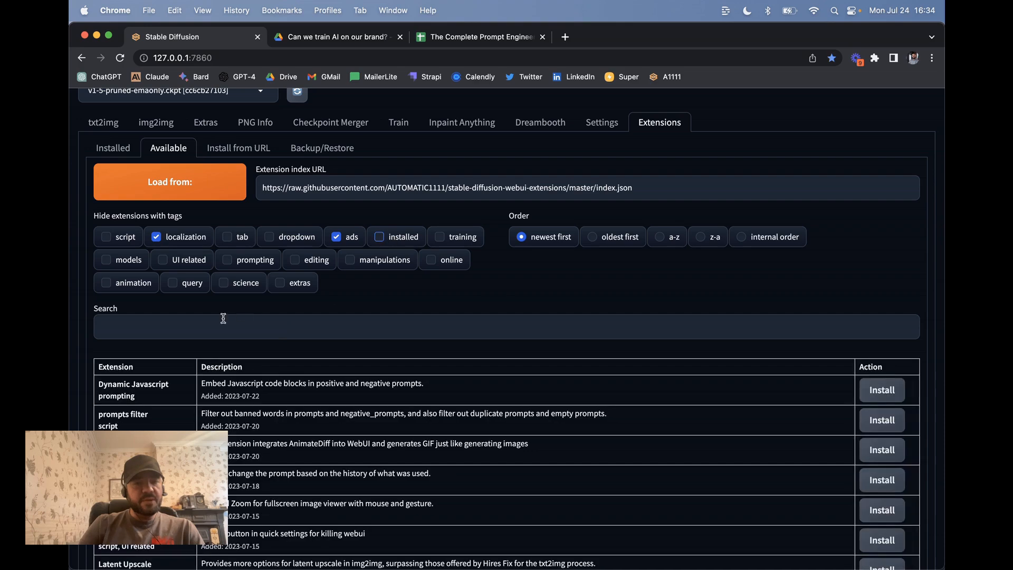
# - Search the available extensions for "controlnet" and look through the matching entries
pyautogui.click(221, 320)
pyautogui.write('co')
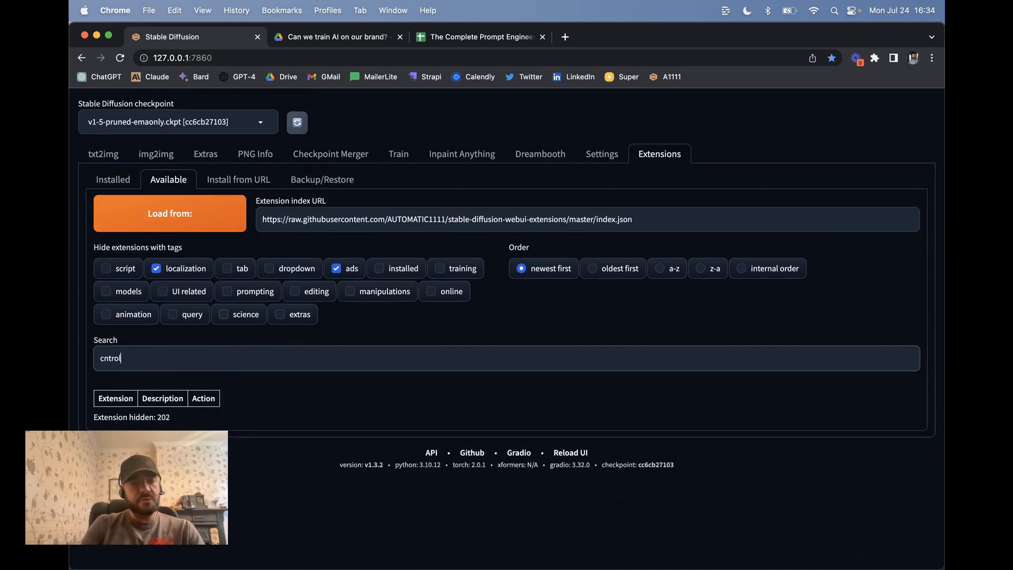
pyautogui.write('ntrol')
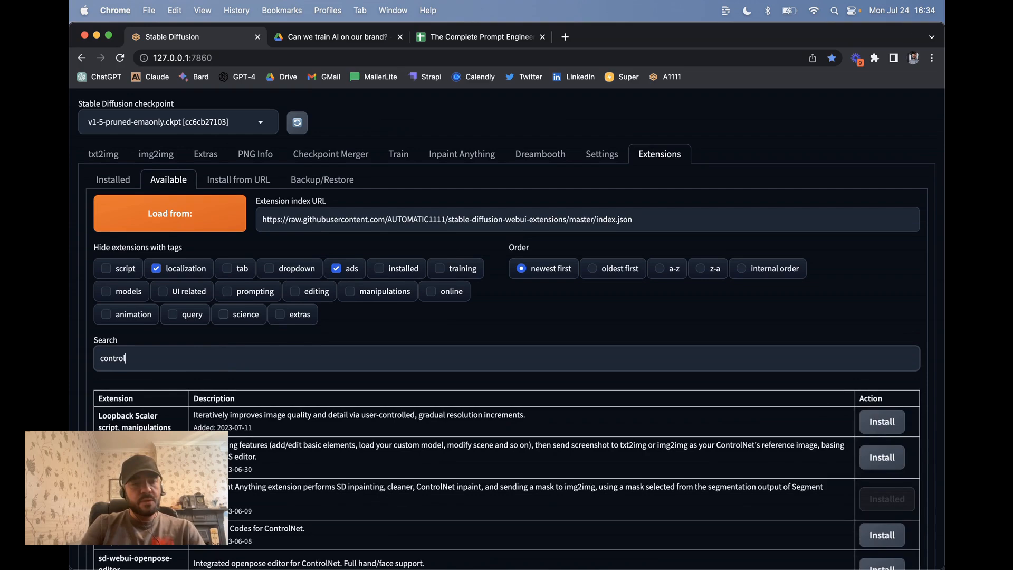
pyautogui.write('net')
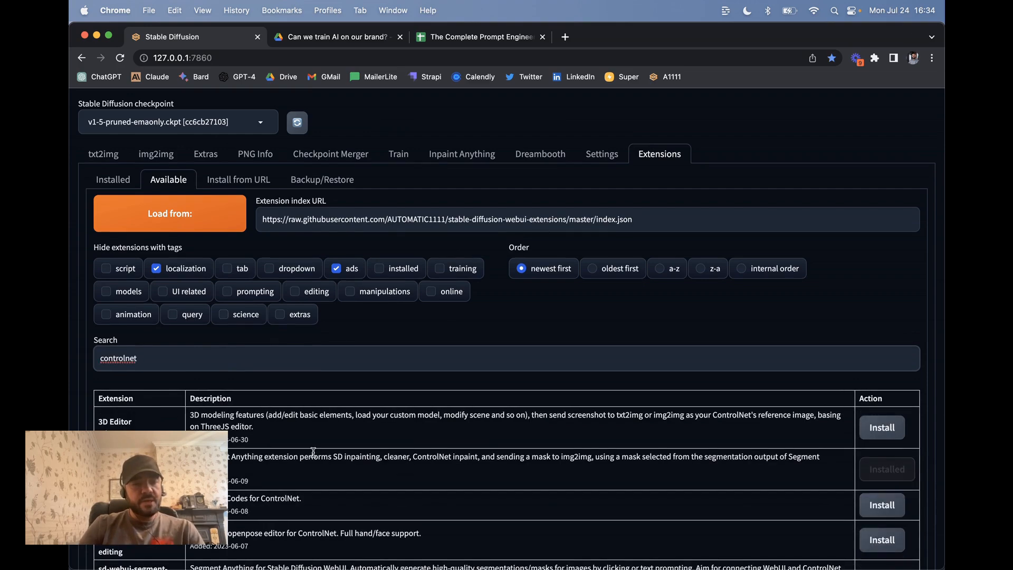
pyautogui.scroll(-10, 343, 337)
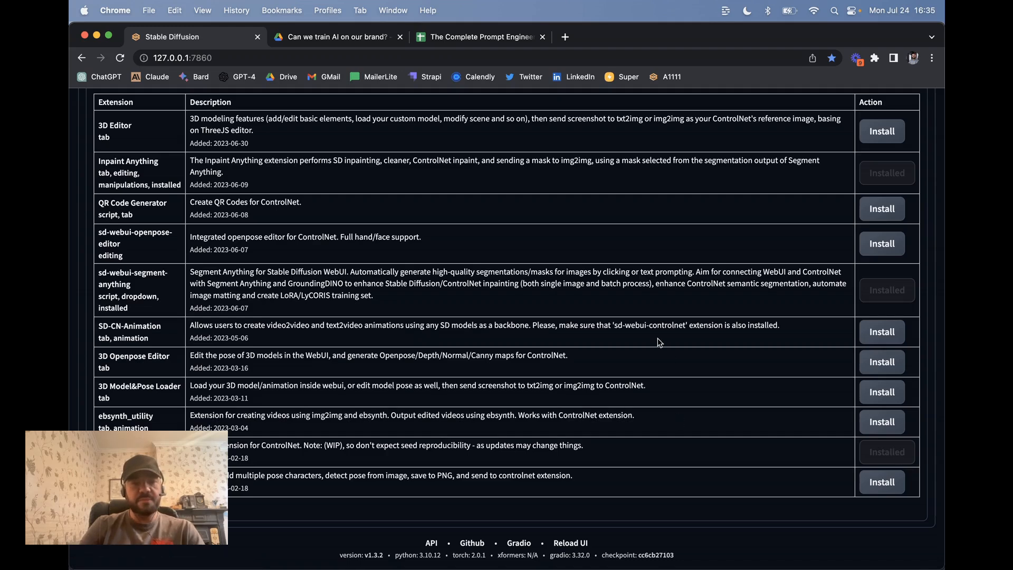
pyautogui.scroll(6, 658, 342)
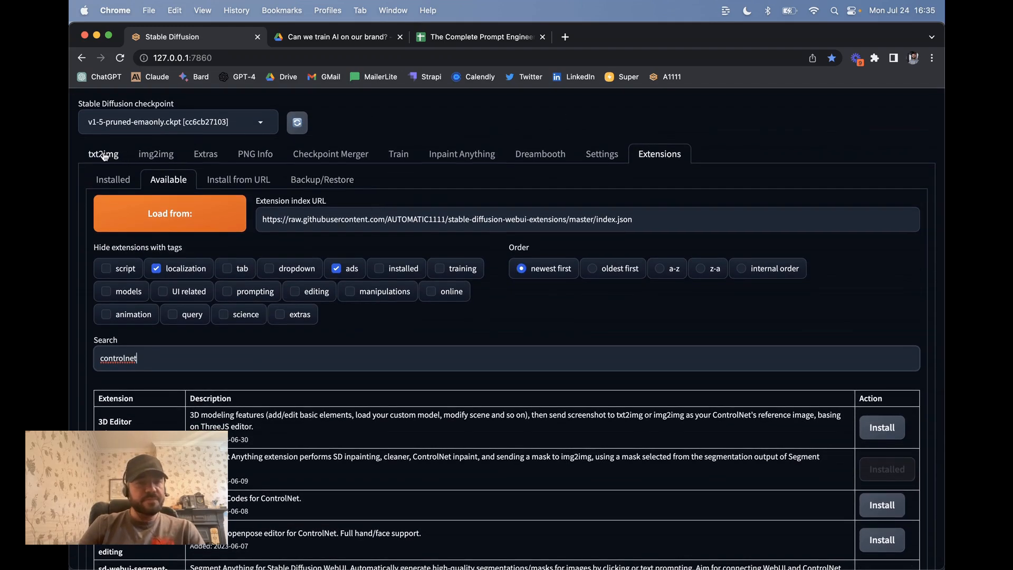
# - Return to the img2img inpaint settings and expand the ControlNet section below the seed
pyautogui.click(156, 154)
pyautogui.scroll(-3, 298, 306)
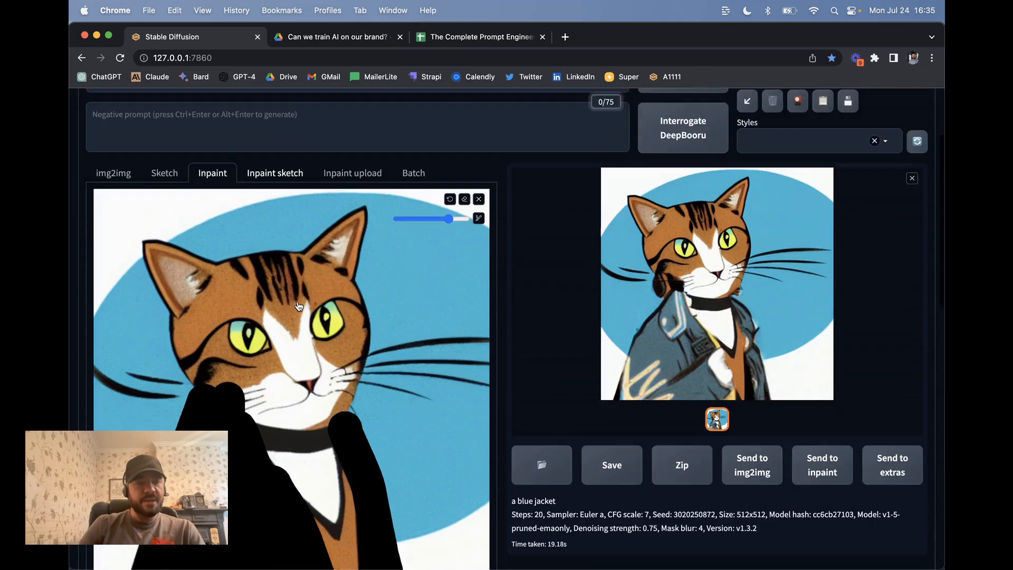
pyautogui.scroll(-8, 298, 306)
pyautogui.scroll(7, 244, 176)
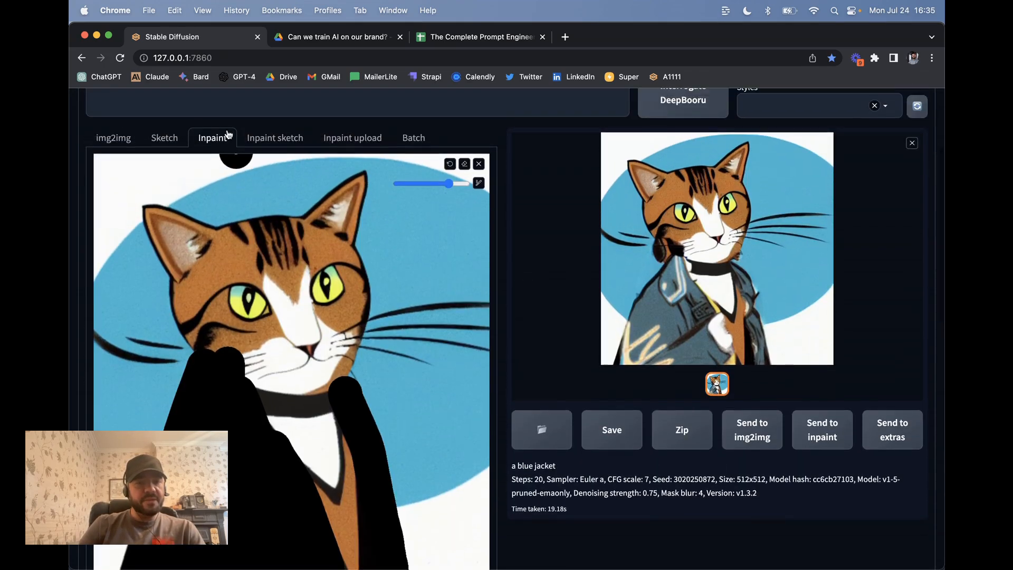
pyautogui.scroll(-10, 280, 377)
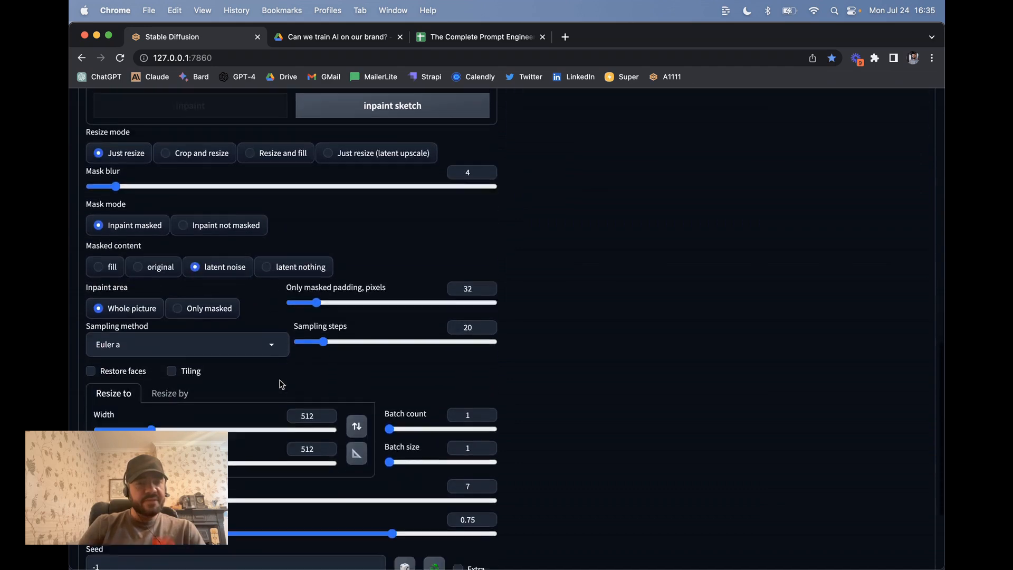
pyautogui.scroll(-3, 283, 380)
pyautogui.scroll(-4, 321, 335)
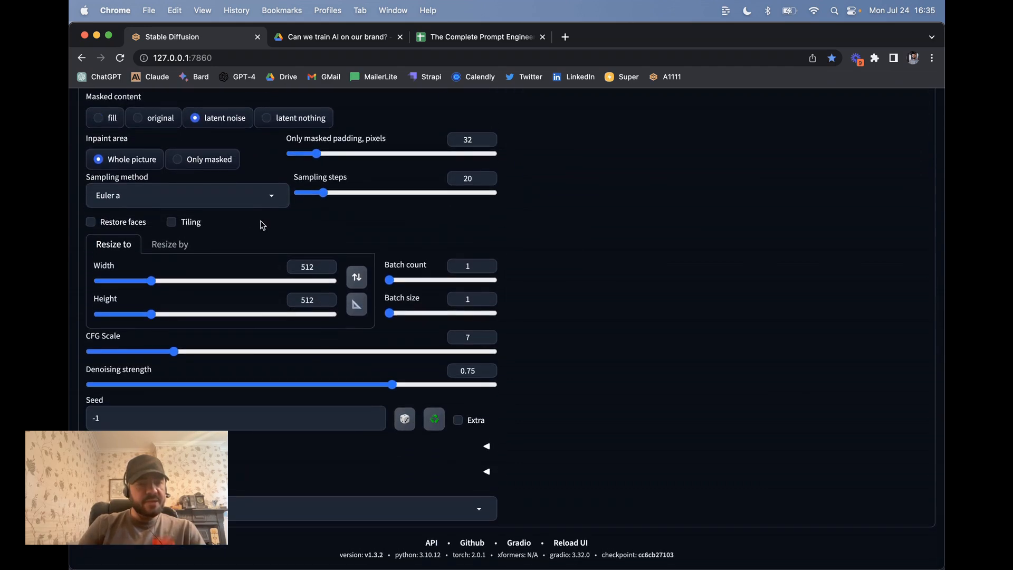
pyautogui.click(486, 473)
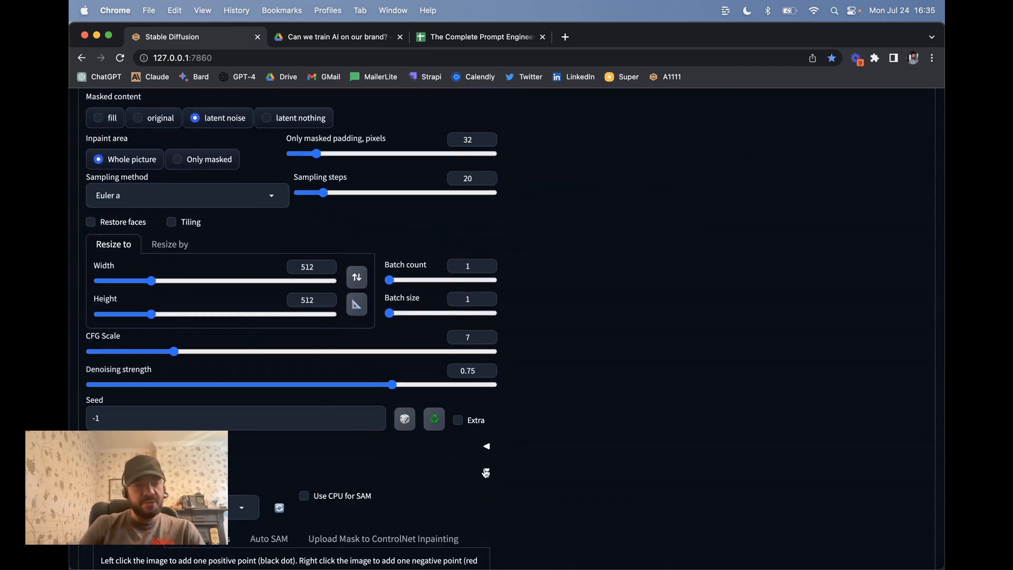
pyautogui.click(486, 471)
pyautogui.click(487, 447)
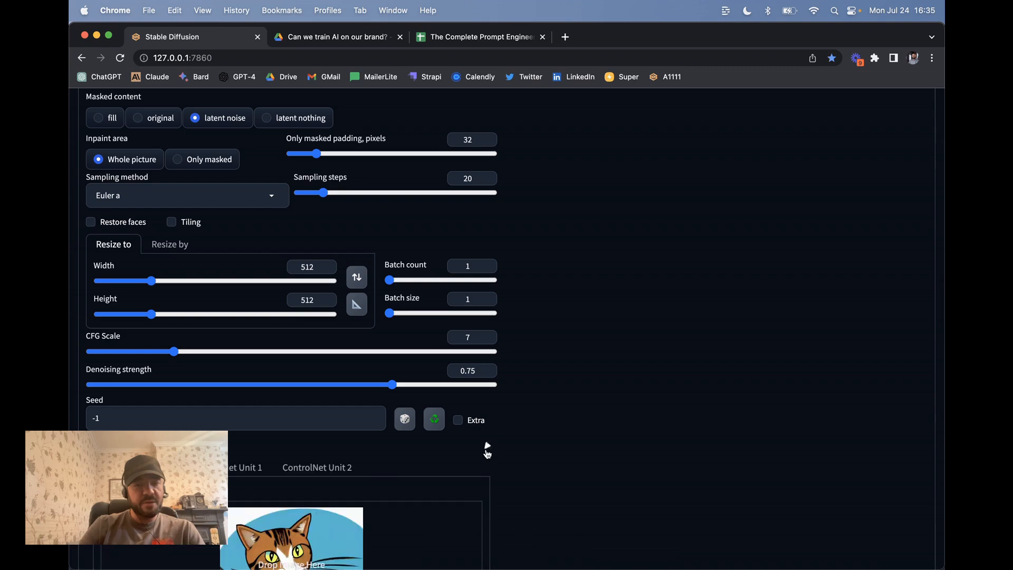
pyautogui.scroll(-10, 375, 465)
pyautogui.scroll(2, 391, 274)
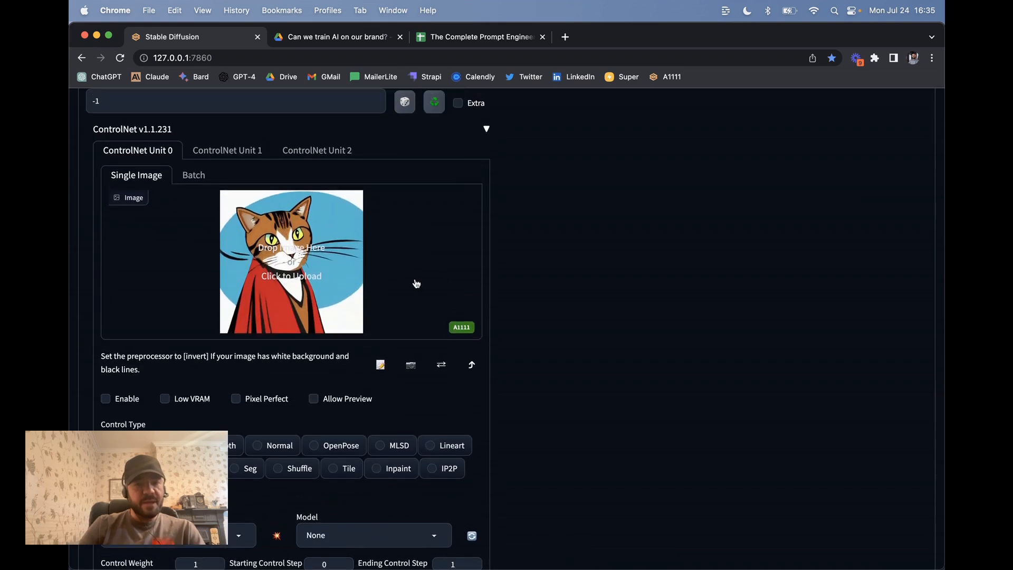
# - Enable ControlNet Unit 0 and load 00023-2808506133.png from Downloads as its single image
pyautogui.click(116, 400)
pyautogui.click(285, 265)
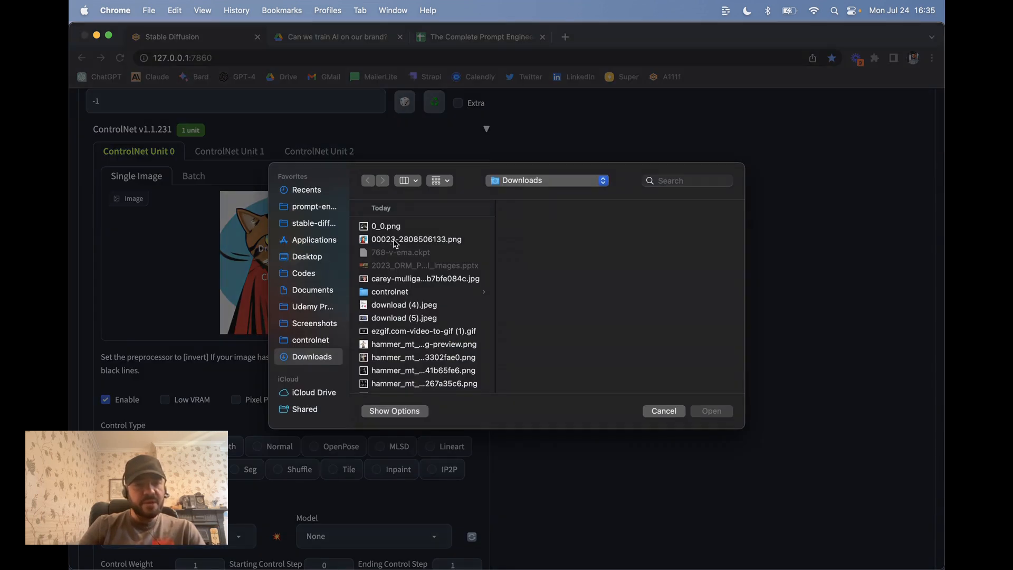
pyautogui.doubleClick(395, 241)
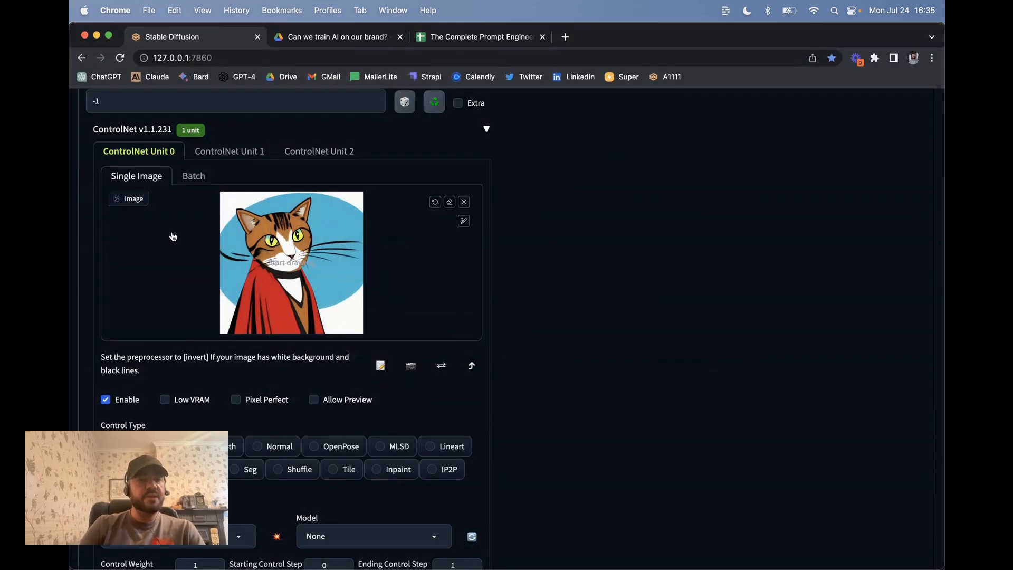
# - Set the control type of ControlNet Unit 0 to Inpaint and check its remaining options
pyautogui.scroll(-2, 203, 314)
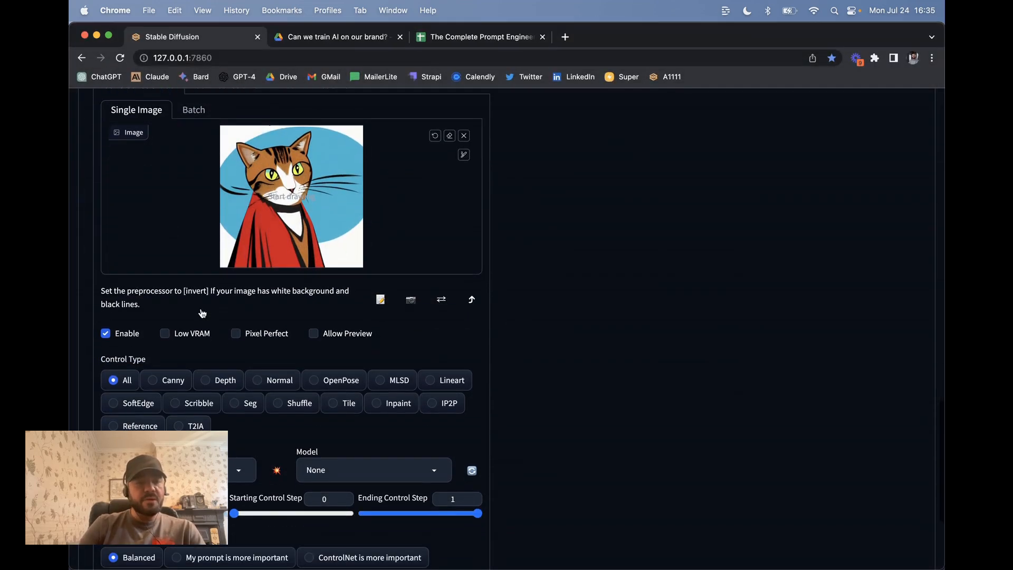
pyautogui.scroll(-3, 290, 317)
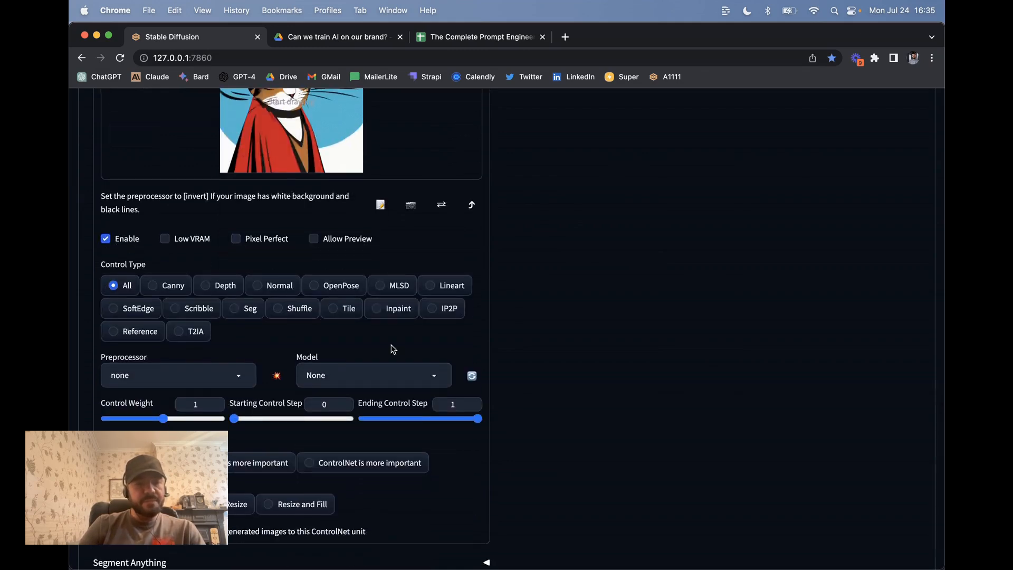
pyautogui.click(391, 310)
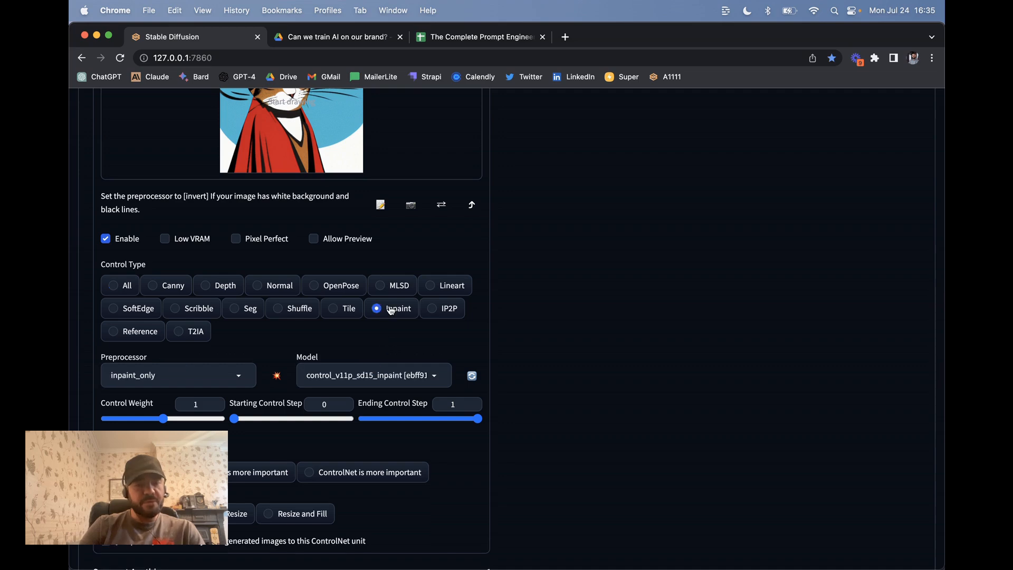
pyautogui.scroll(-3, 391, 310)
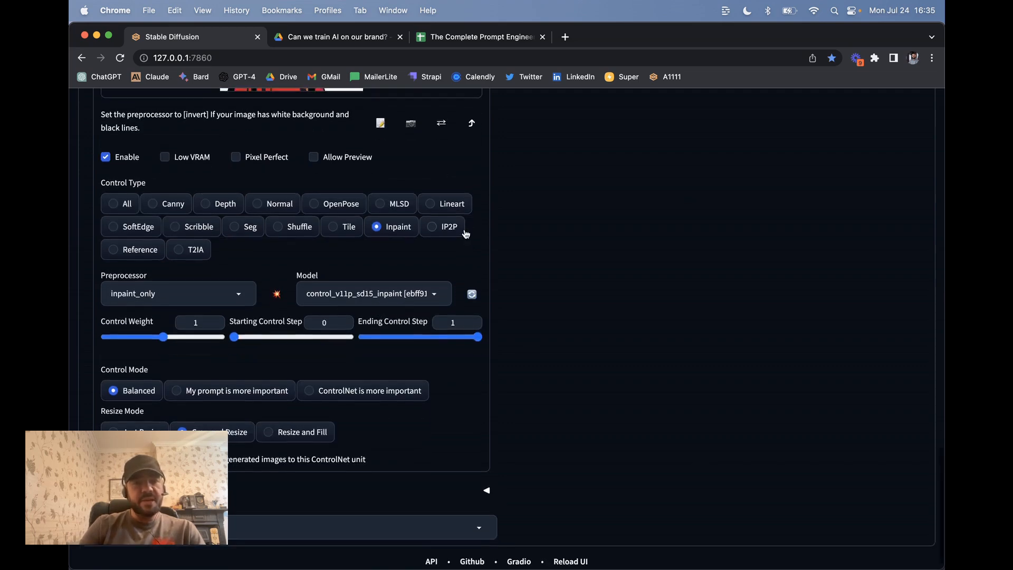
# - Open the sd-webui-controlnet GitHub page from the available extensions list and look through its README
pyautogui.scroll(20, 527, 196)
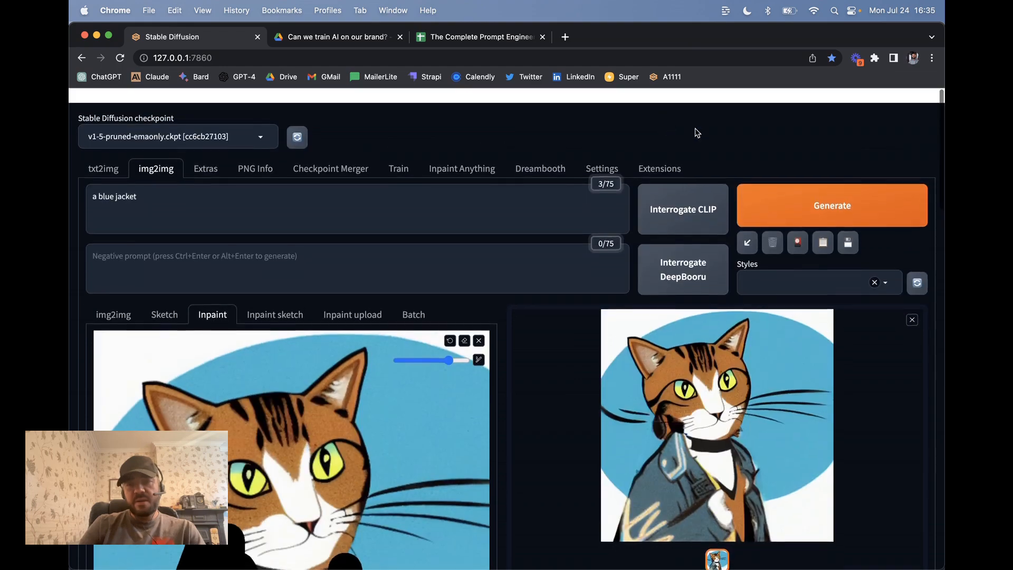
pyautogui.click(660, 169)
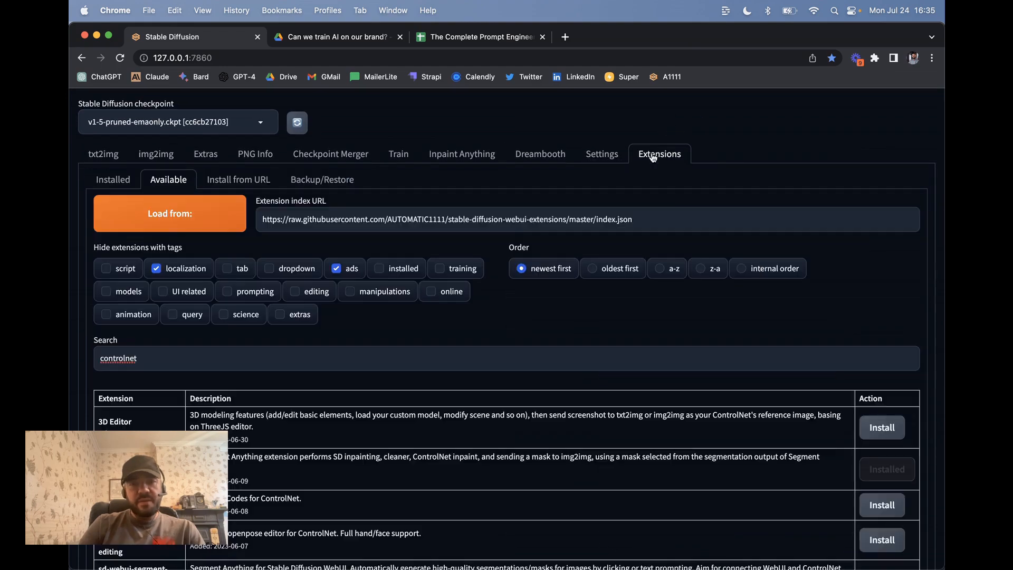
pyautogui.scroll(-10, 246, 352)
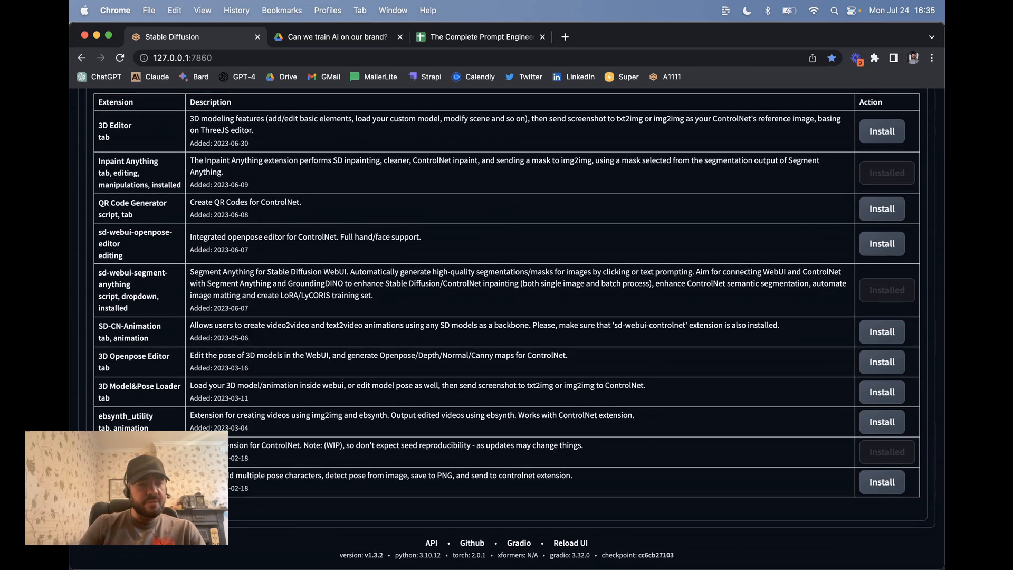
pyautogui.click(131, 445)
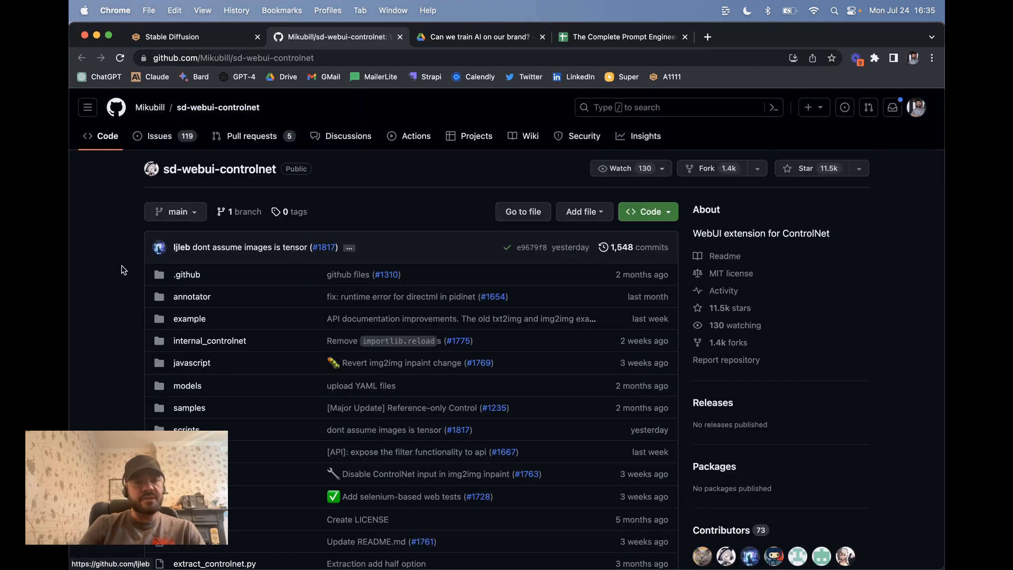
pyautogui.scroll(-20, 122, 271)
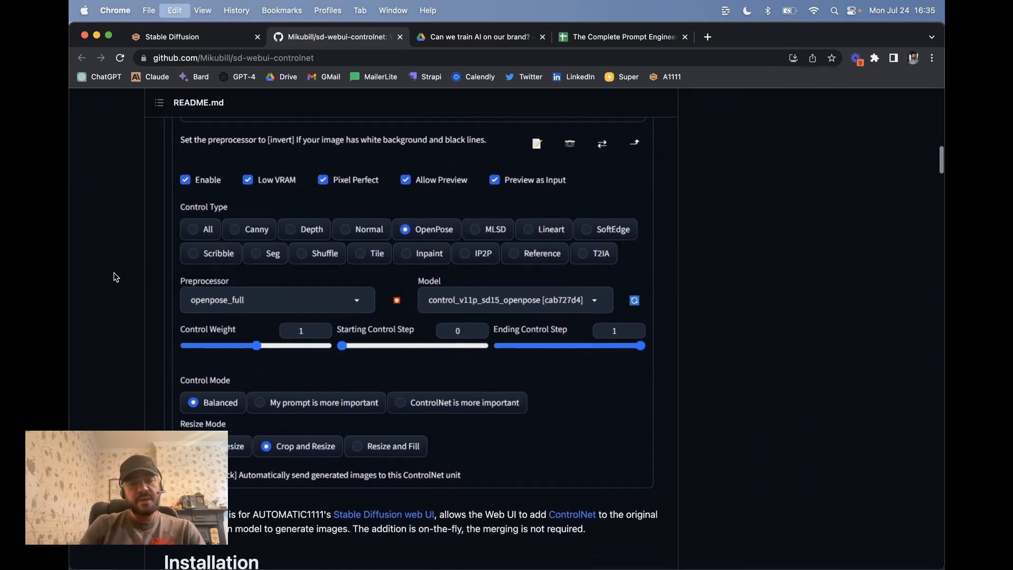
# - Find "models" in the README, open the linked ControlNet-v1-1 Hugging Face repository and look through its model files
pyautogui.press('cmd+f')
pyautogui.write('models')
pyautogui.press('Return')
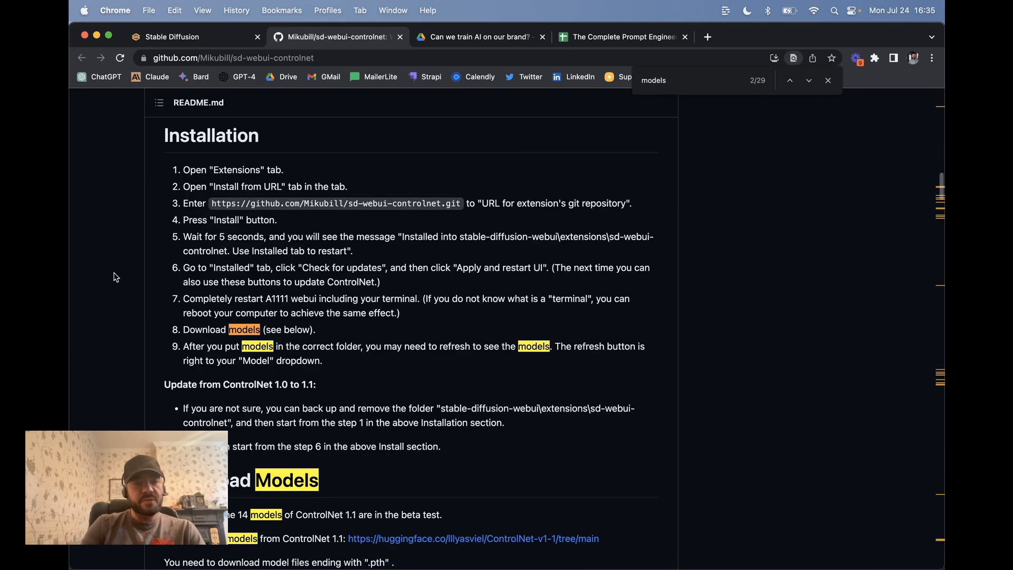
pyautogui.scroll(-5, 116, 277)
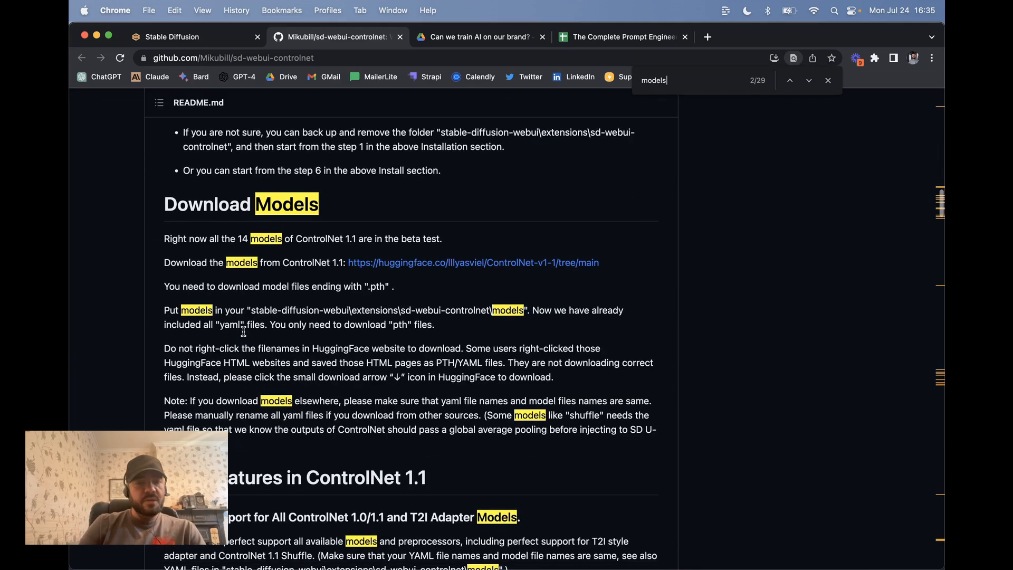
pyautogui.click(438, 268)
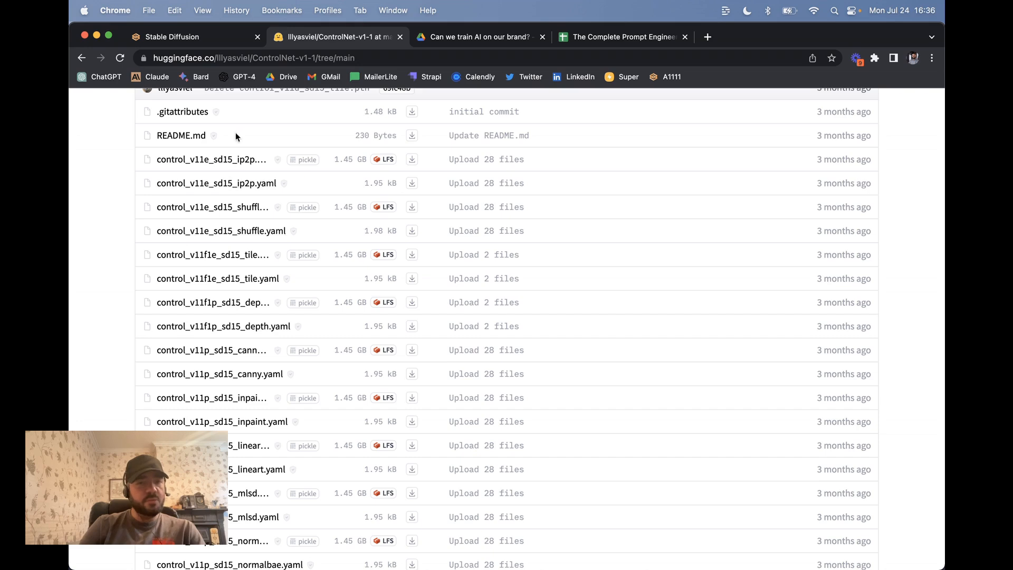
pyautogui.scroll(-5, 232, 264)
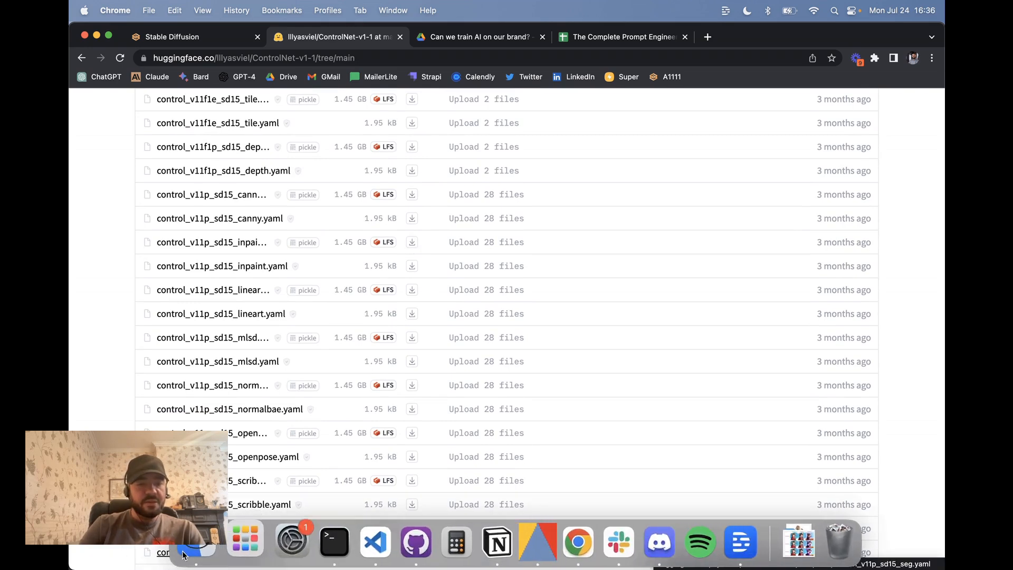
# - Switch to Finder, open the stable-diffusion-webui folder and look through its contents
pyautogui.click(191, 551)
pyautogui.click(452, 187)
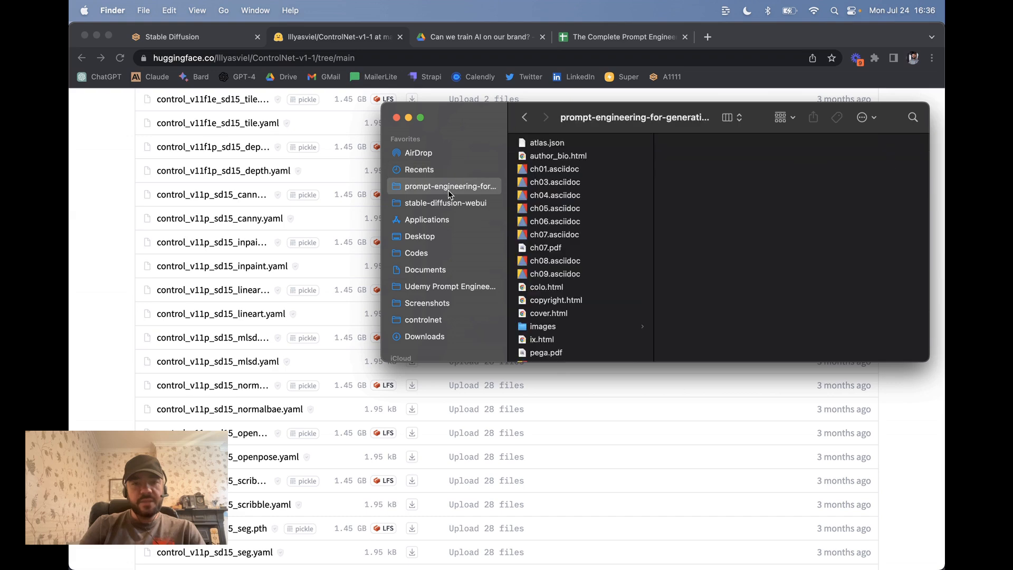
pyautogui.click(451, 205)
pyautogui.scroll(-5, 558, 245)
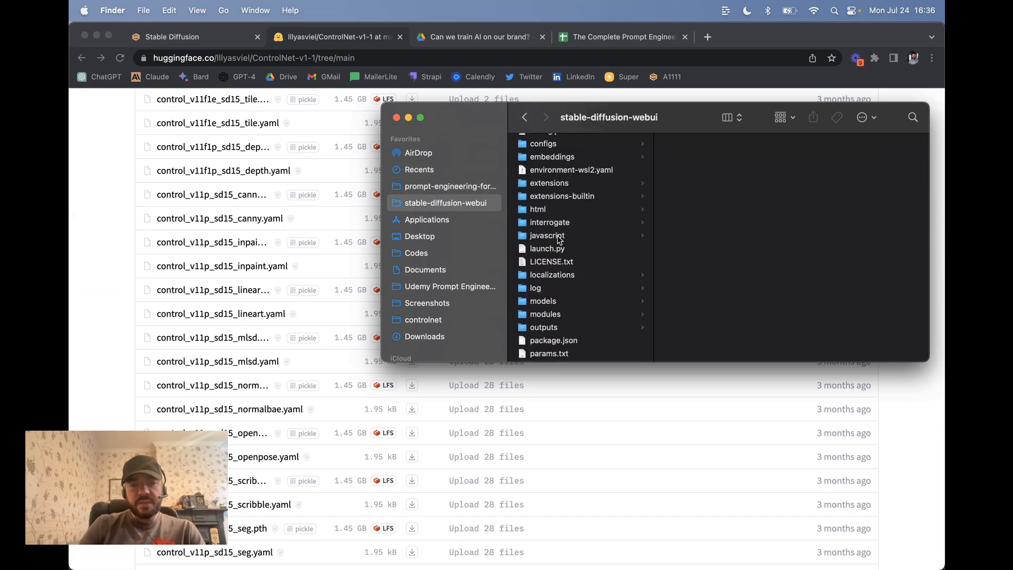
pyautogui.scroll(-6, 558, 240)
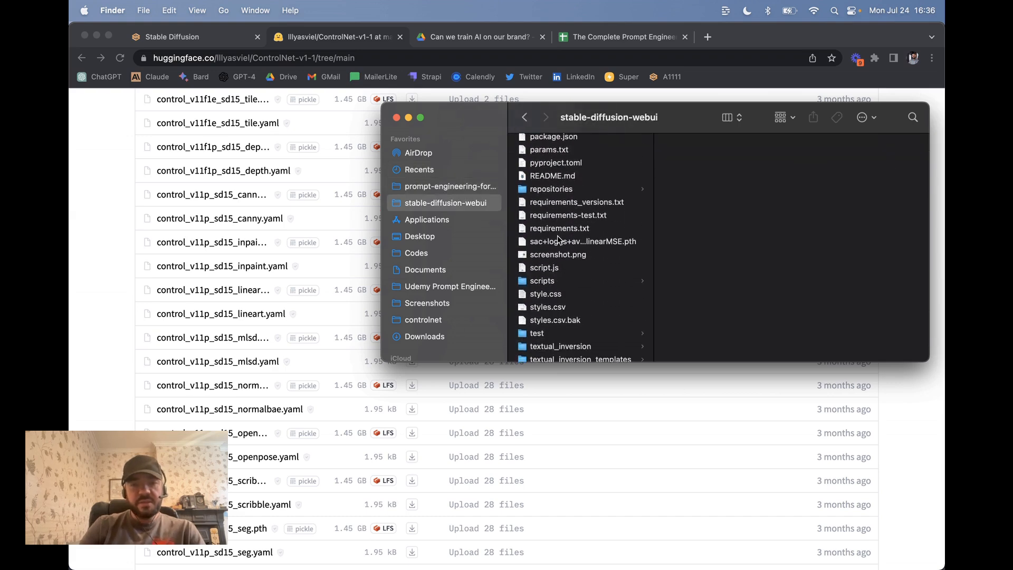
pyautogui.scroll(-3, 559, 240)
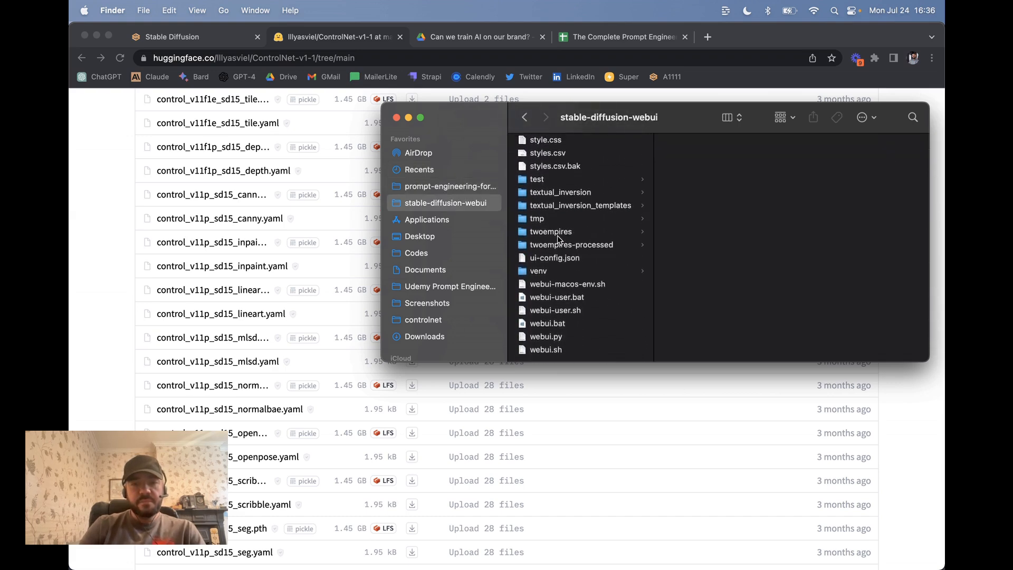
pyautogui.scroll(12, 558, 235)
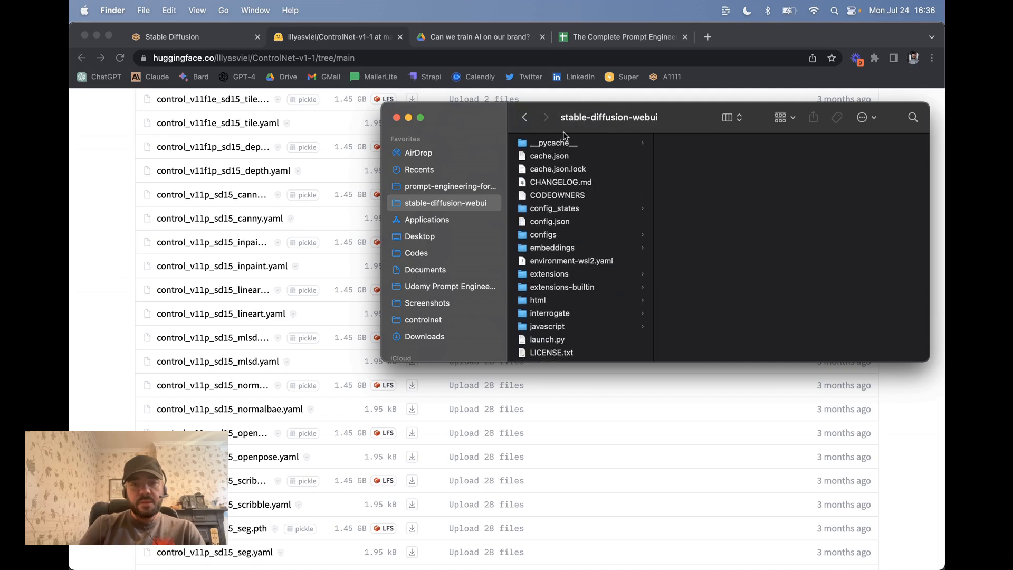
# - Look through the model files in extensions > sd-webui-controlnet > models and close the Finder window
pyautogui.scroll(-3, 555, 212)
pyautogui.click(553, 206)
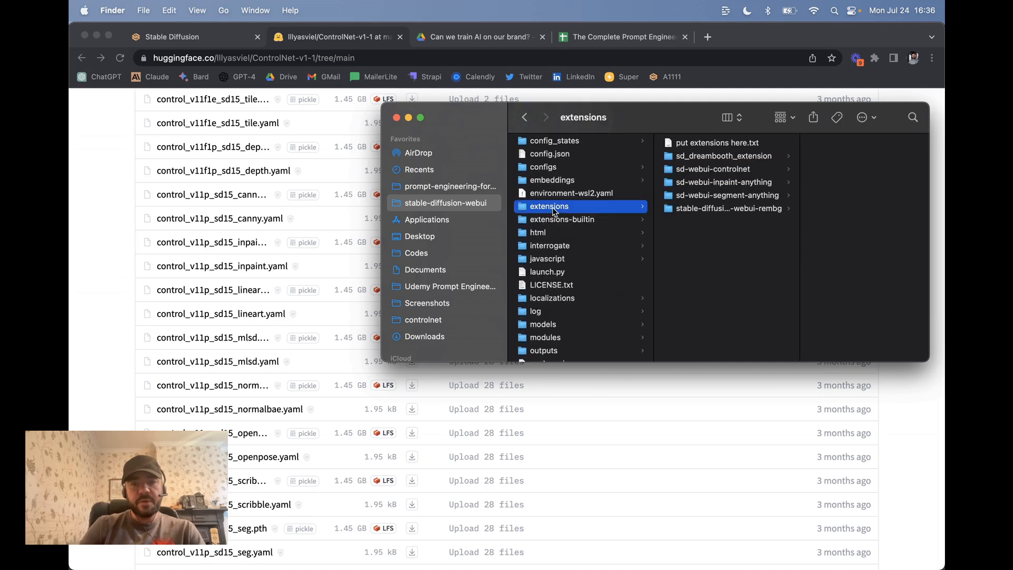
pyautogui.click(714, 170)
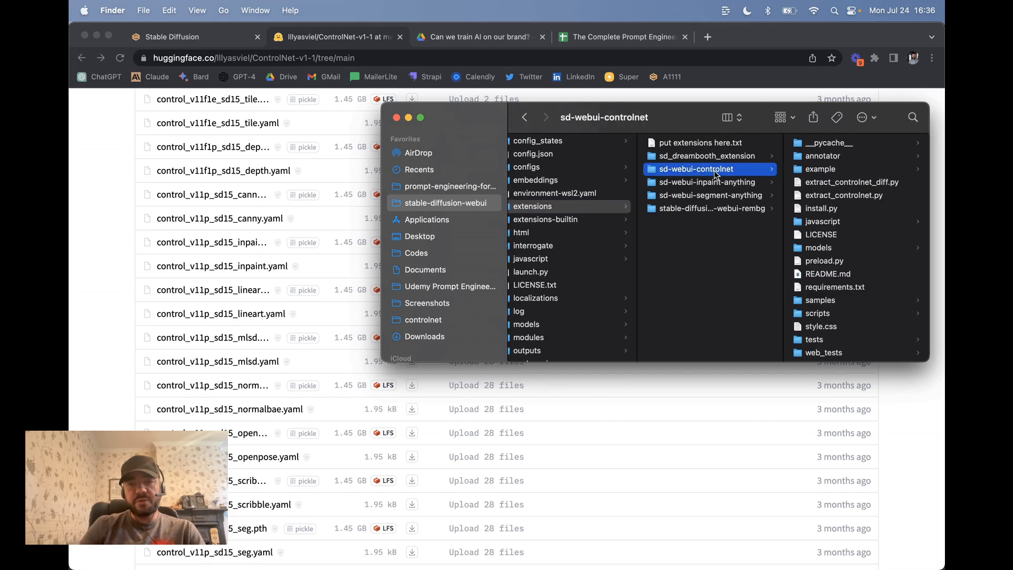
pyautogui.scroll(-1, 825, 263)
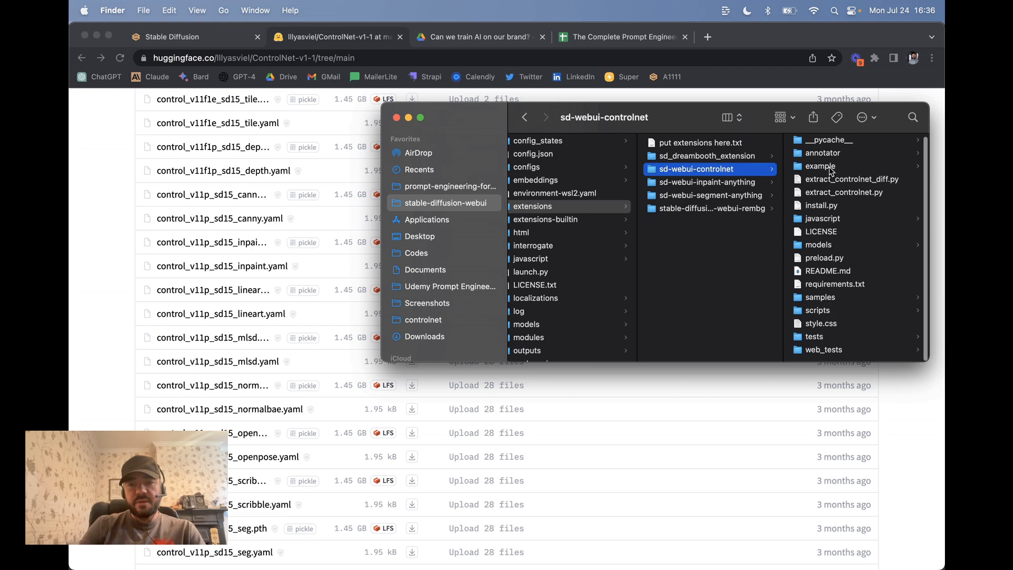
pyautogui.scroll(-1, 825, 230)
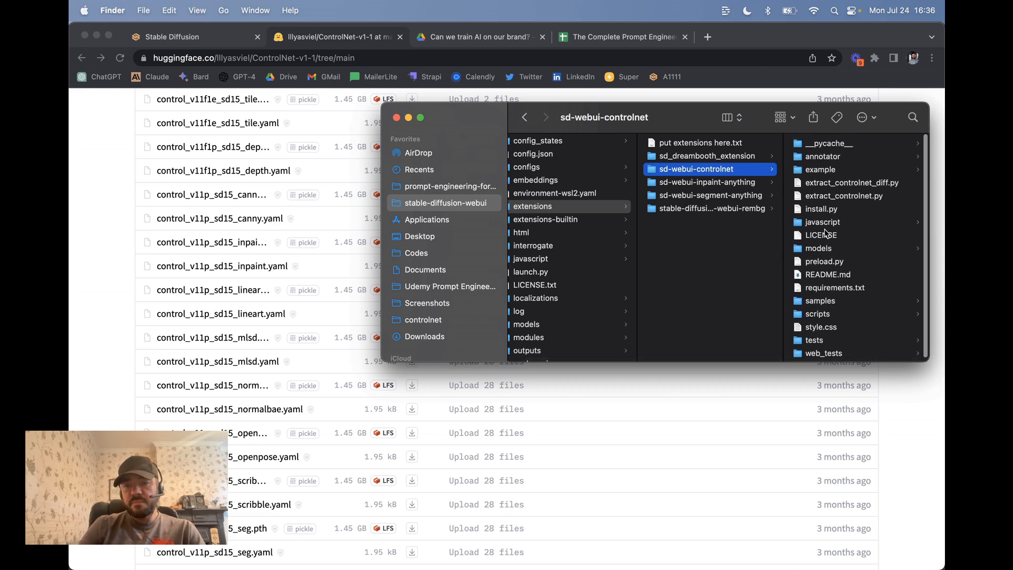
pyautogui.click(819, 246)
pyautogui.scroll(-10, 832, 169)
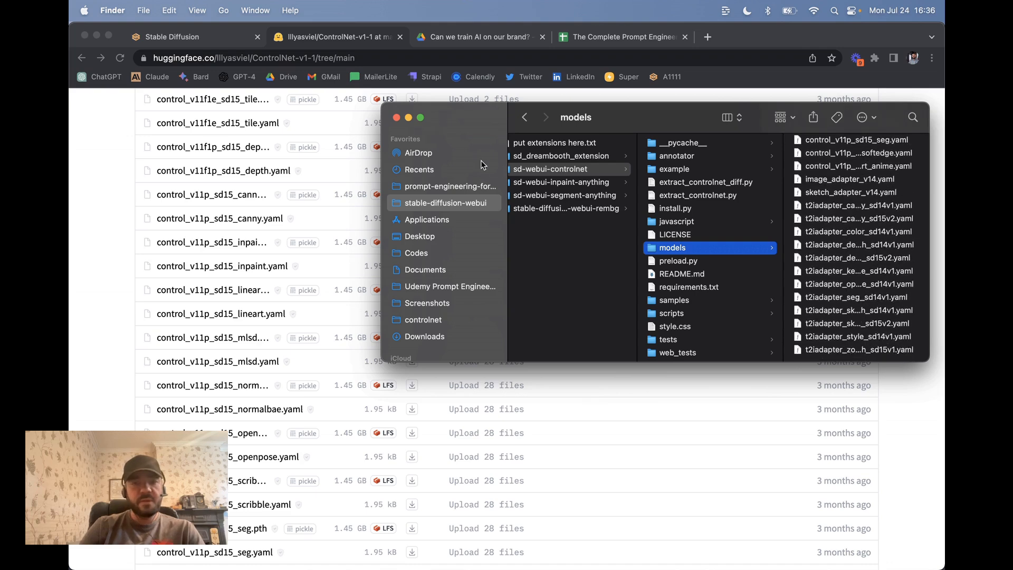
pyautogui.click(396, 118)
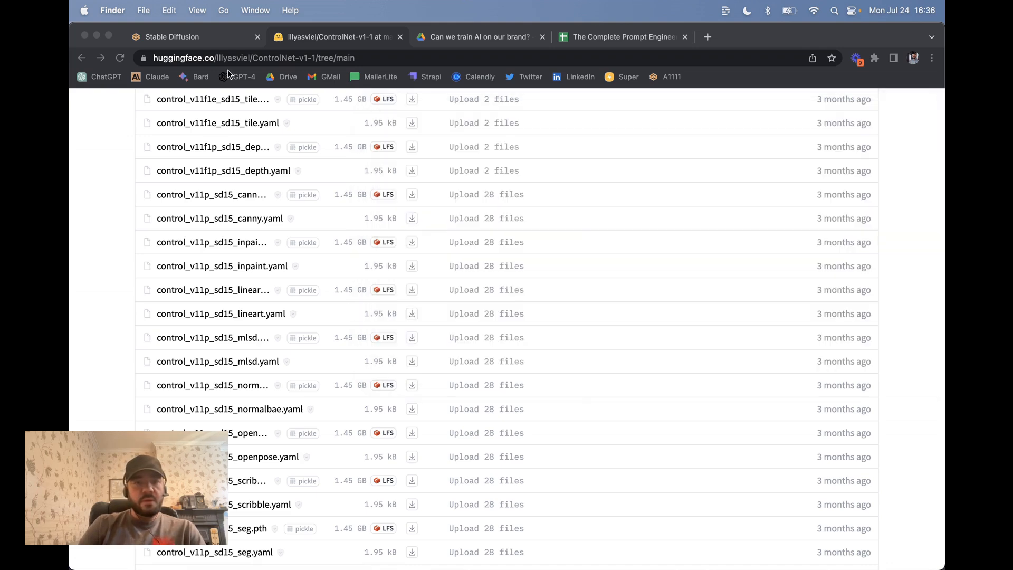
# - Return to the img2img page in Stable Diffusion, set ControlNet Unit 0's preprocessor to inpaint_global_harmonious and check its model choices
pyautogui.click(210, 39)
pyautogui.scroll(10, 180, 160)
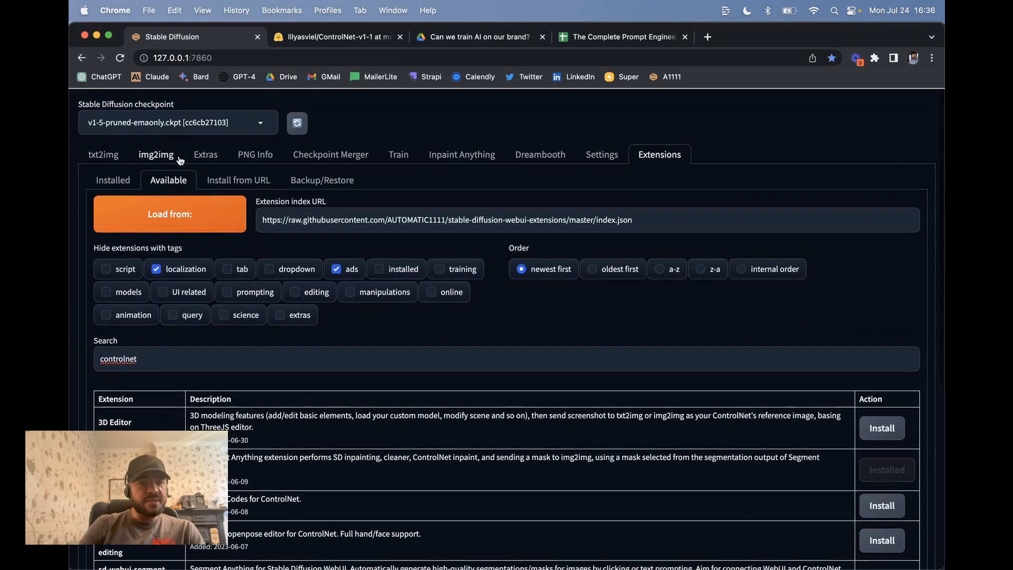
pyautogui.click(169, 154)
pyautogui.scroll(-5, 339, 333)
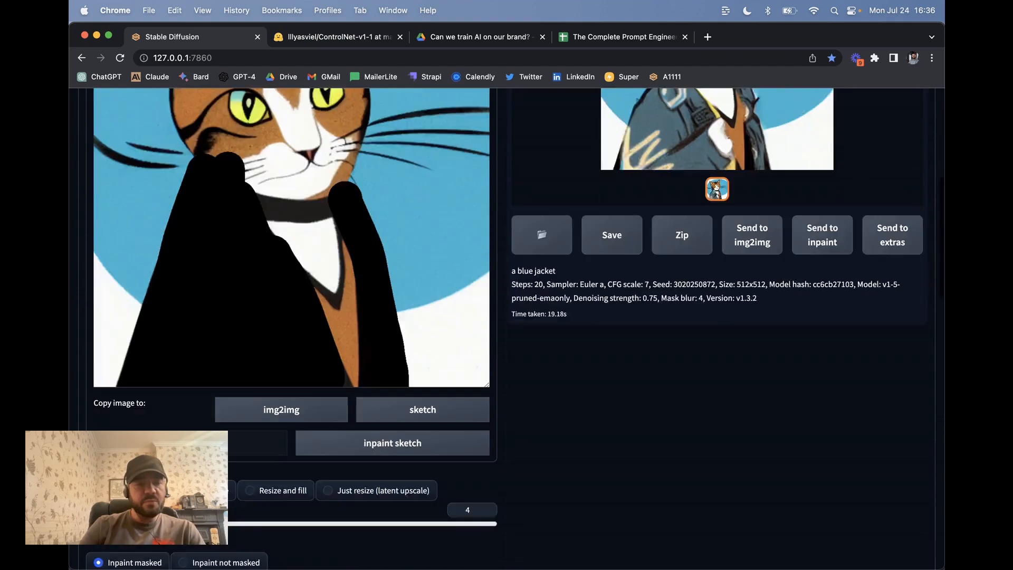
pyautogui.scroll(-15, 342, 335)
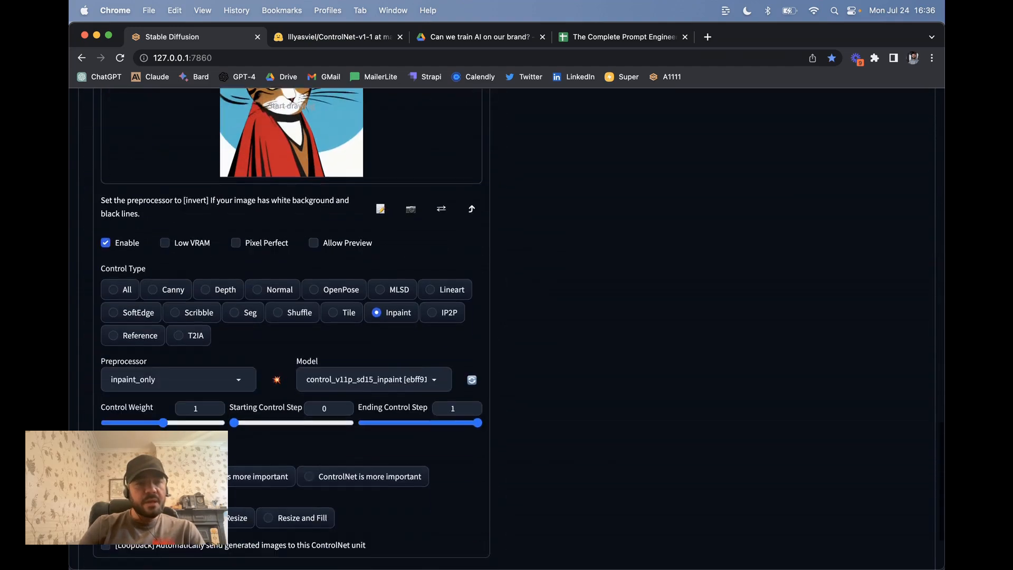
pyautogui.scroll(-4, 355, 199)
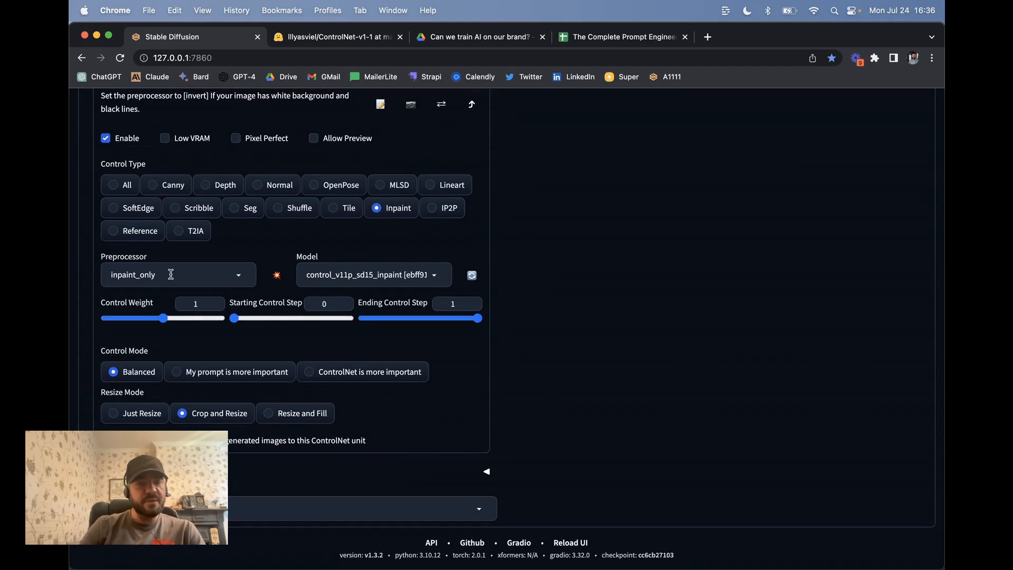
pyautogui.click(168, 274)
pyautogui.click(158, 305)
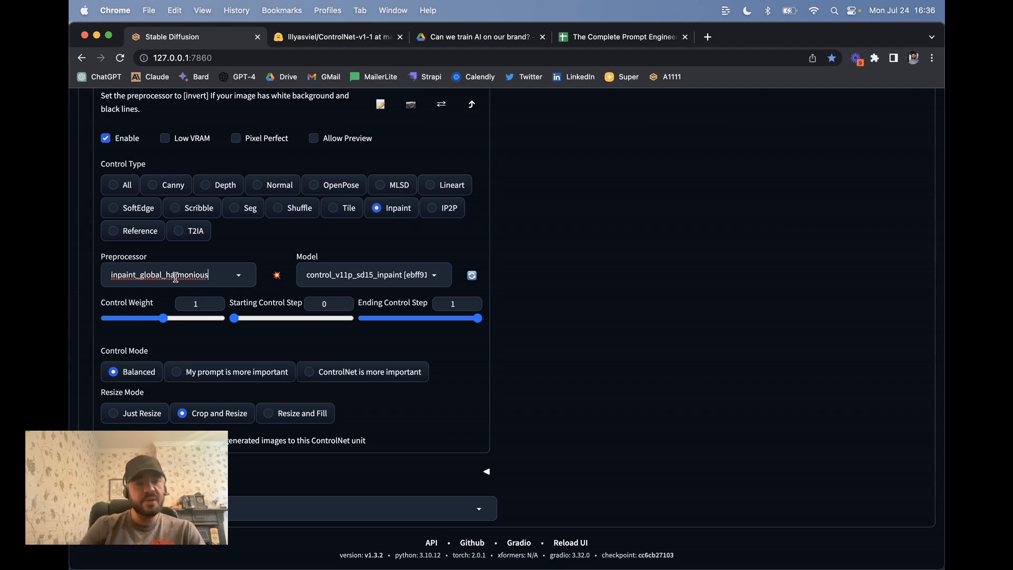
pyautogui.click(378, 278)
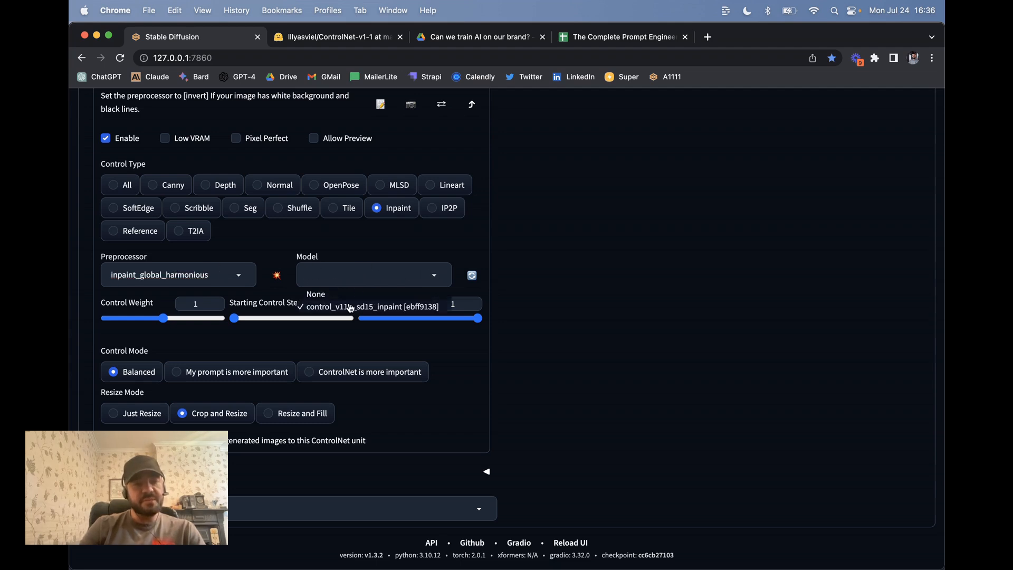
pyautogui.click(346, 261)
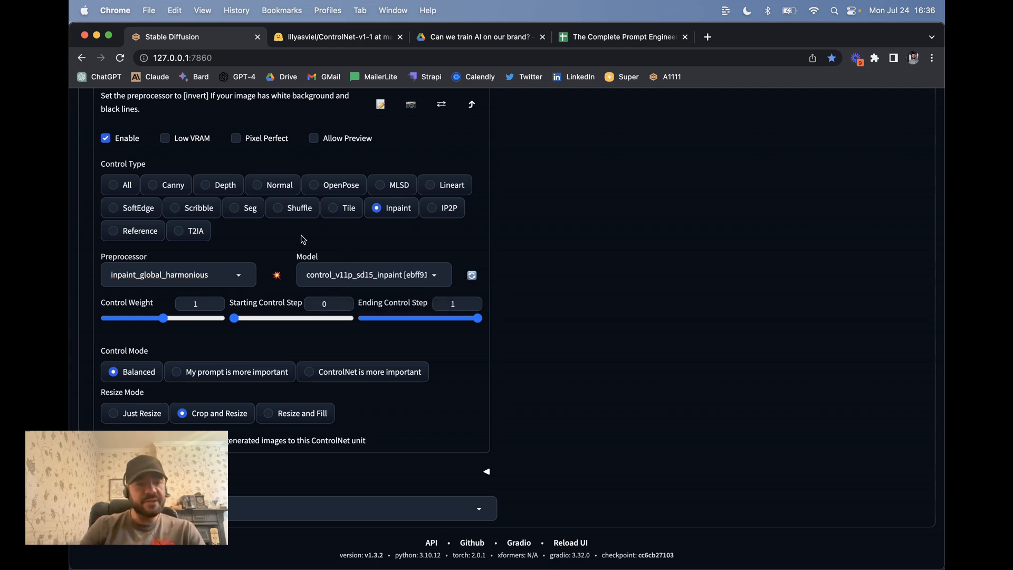
# - Set ControlNet Unit 0's control mode to "My prompt is more important" and its resize mode to Just Resize
pyautogui.scroll(-1, 303, 239)
pyautogui.scroll(1, 304, 240)
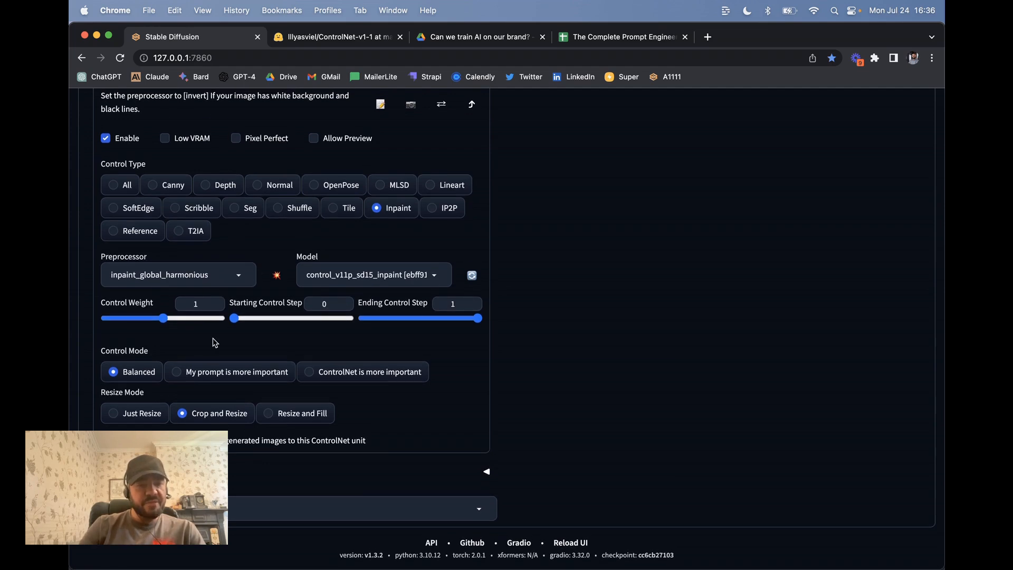
pyautogui.click(204, 376)
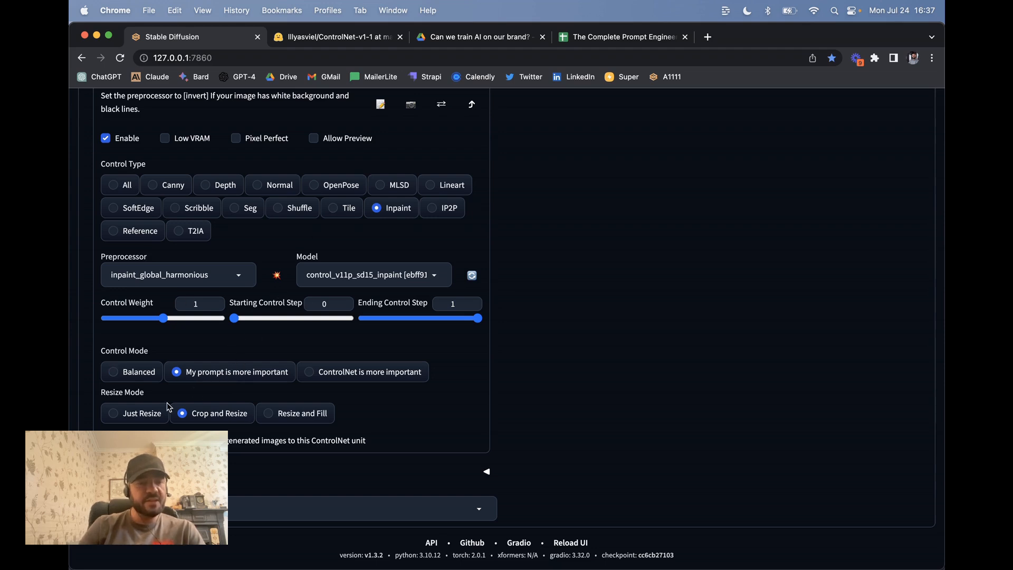
pyautogui.click(151, 414)
# - Review the inpaint mask and the resize and sampling settings, and generate the inpainted cat image
pyautogui.scroll(10, 254, 259)
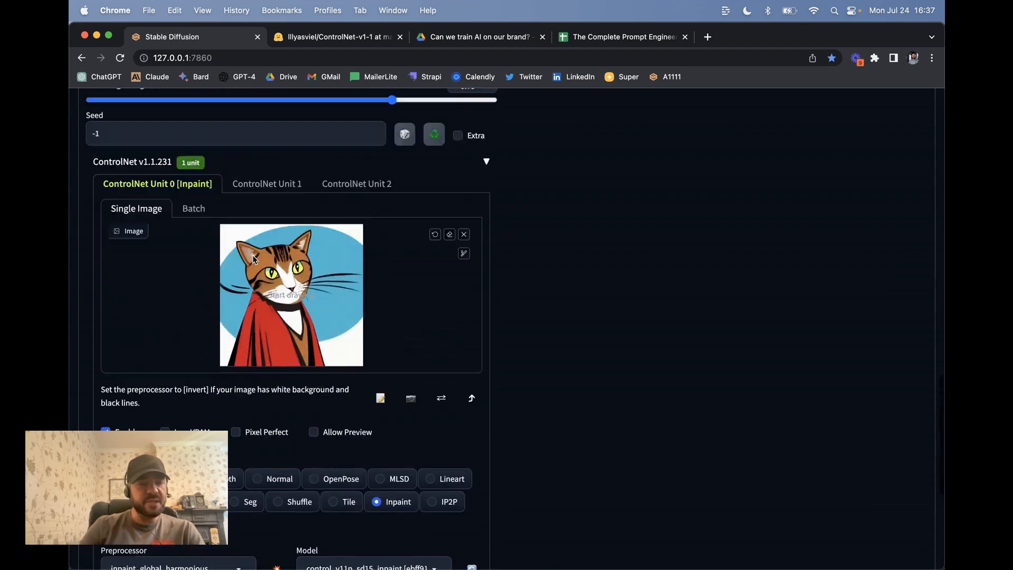
pyautogui.scroll(15, 254, 260)
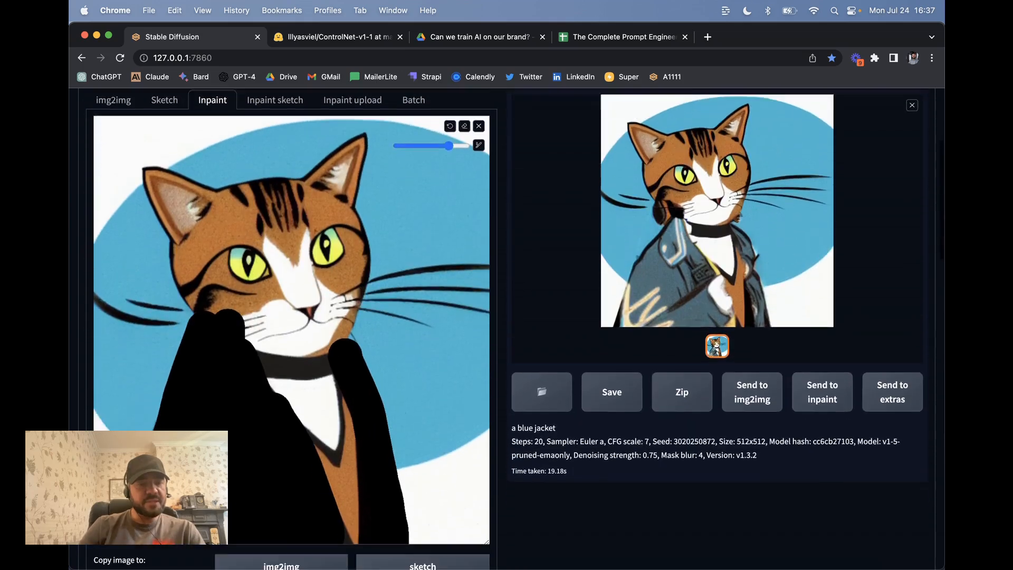
pyautogui.scroll(-10, 254, 259)
pyautogui.scroll(1, 254, 259)
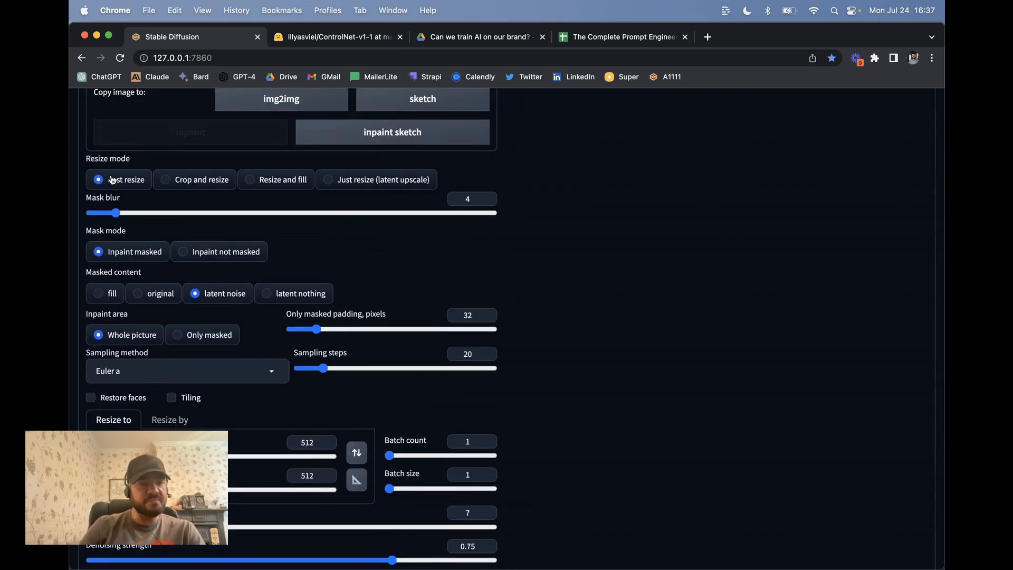
pyautogui.scroll(-4, 529, 212)
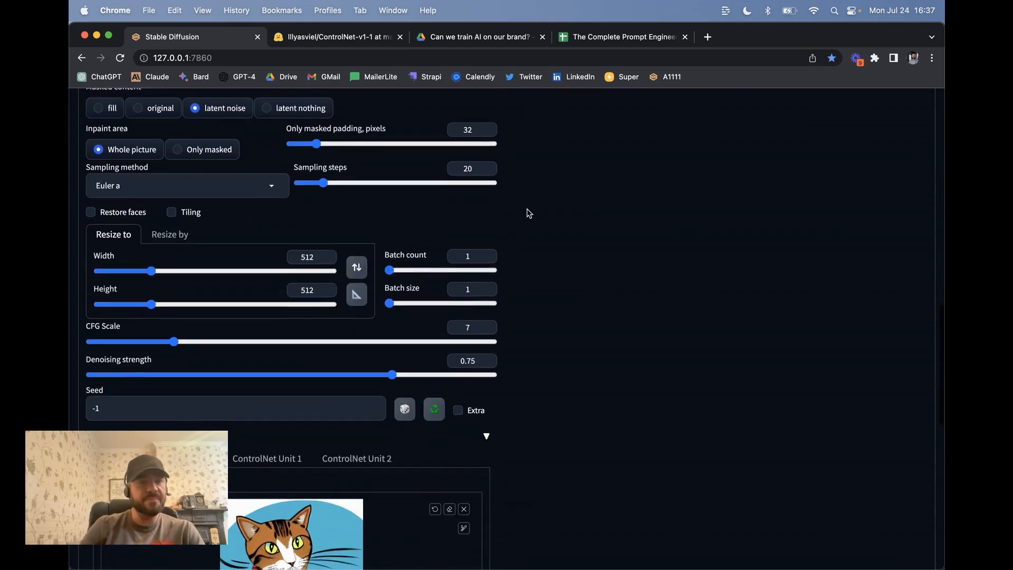
pyautogui.scroll(20, 529, 213)
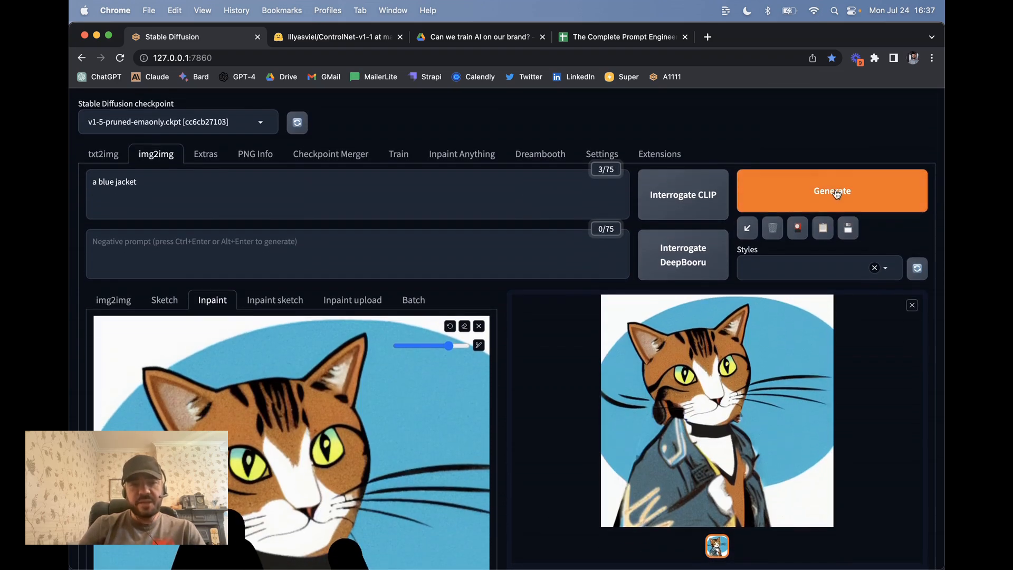
pyautogui.click(837, 194)
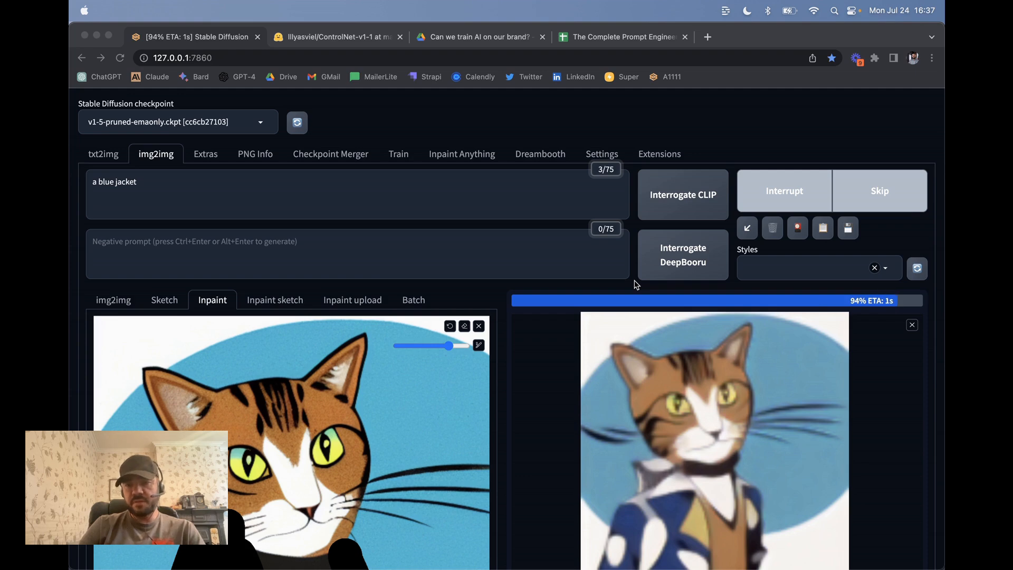
# - Inspect the generated cat image at full size, close the enlarged view and check its generation parameters
pyautogui.click(682, 391)
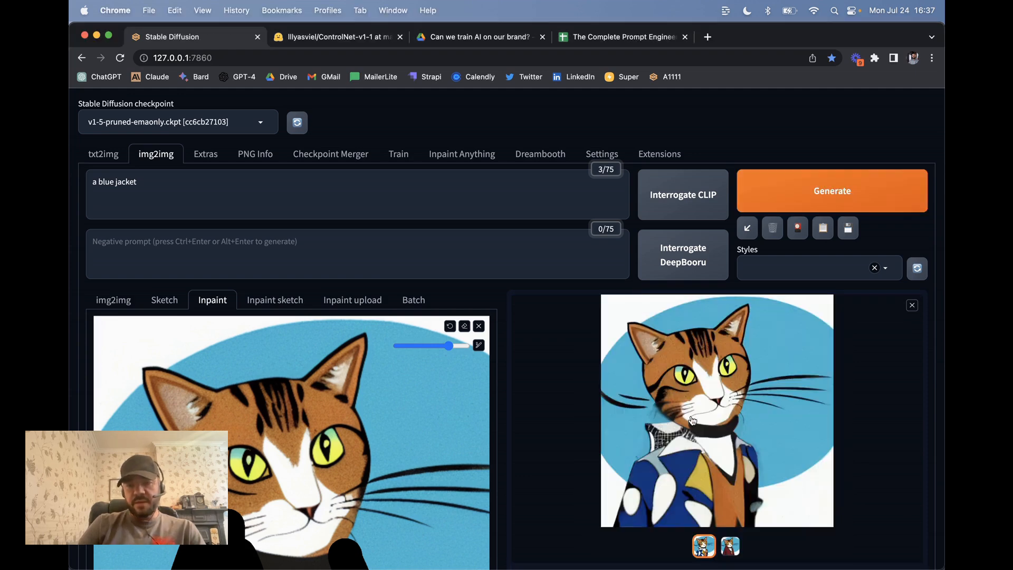
pyautogui.click(687, 459)
pyautogui.scroll(-3, 684, 458)
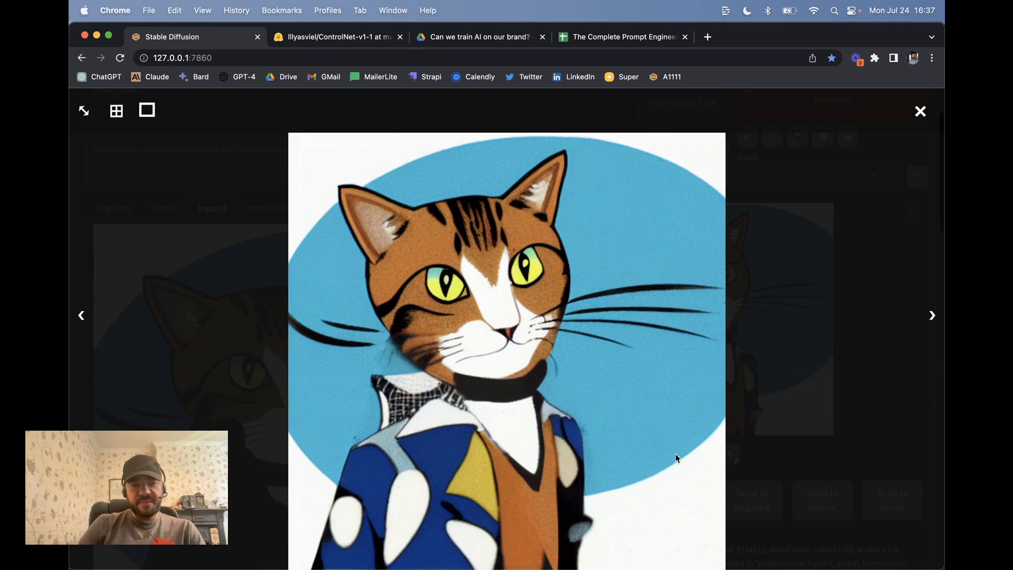
pyautogui.click(921, 113)
pyautogui.scroll(-5, 681, 211)
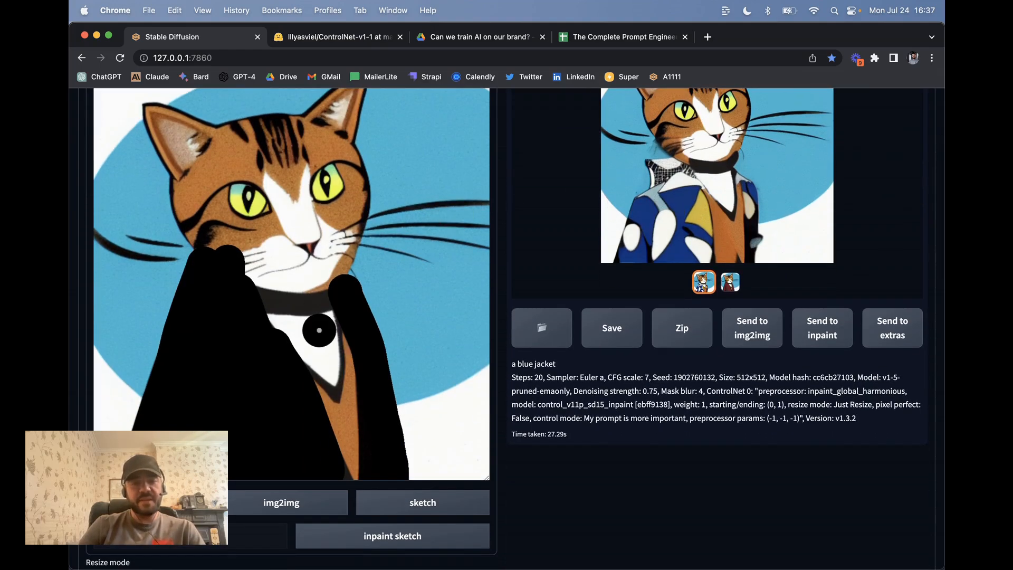
# - Add "plain" before "blue jacket" in the img2img prompt
pyautogui.scroll(8, 310, 418)
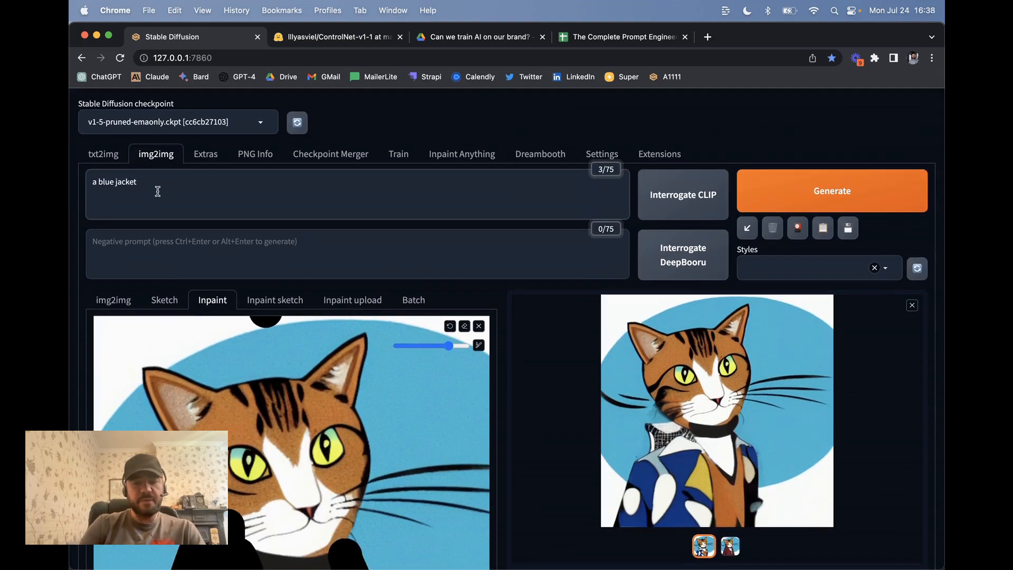
pyautogui.click(99, 182)
pyautogui.write('plain')
# - Set the denoising strength to 1 in the inpaint generation settings
pyautogui.scroll(-15, 275, 256)
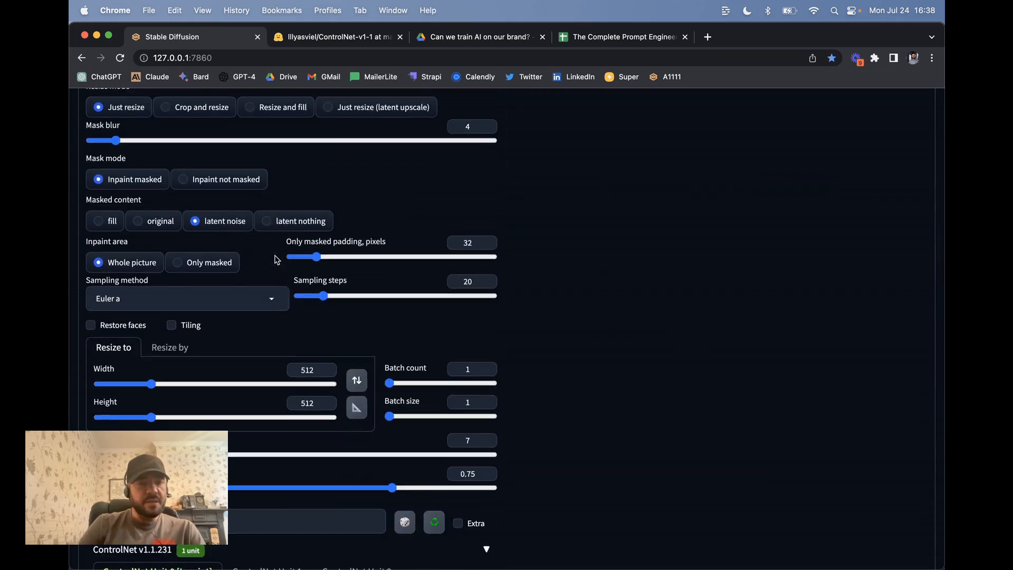
pyautogui.scroll(-6, 275, 258)
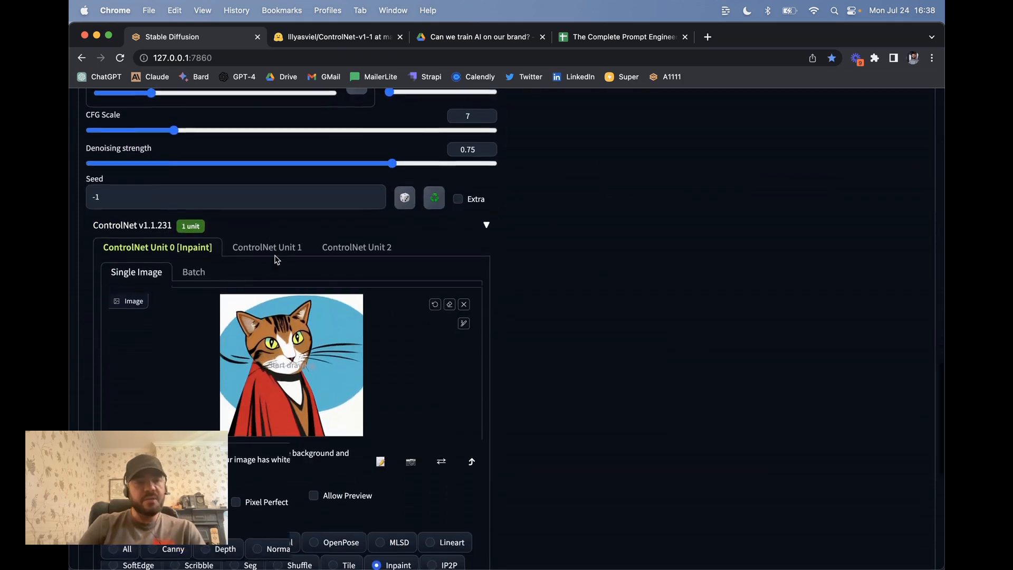
pyautogui.scroll(2, 432, 280)
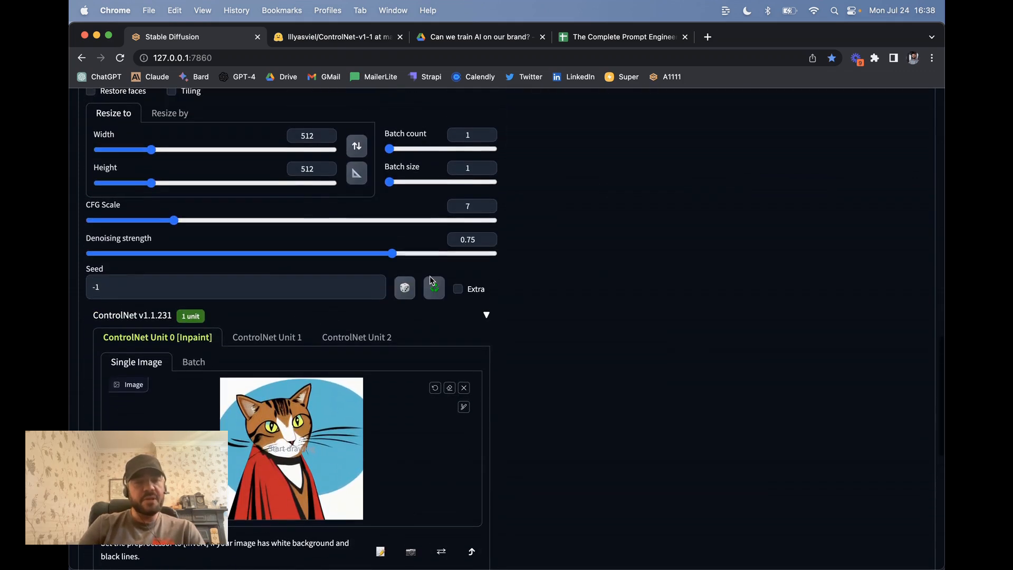
pyautogui.click(488, 237)
pyautogui.click(488, 237)
pyautogui.click(488, 237)
pyautogui.click(488, 237)
pyautogui.click(488, 237)
pyautogui.click(488, 237)
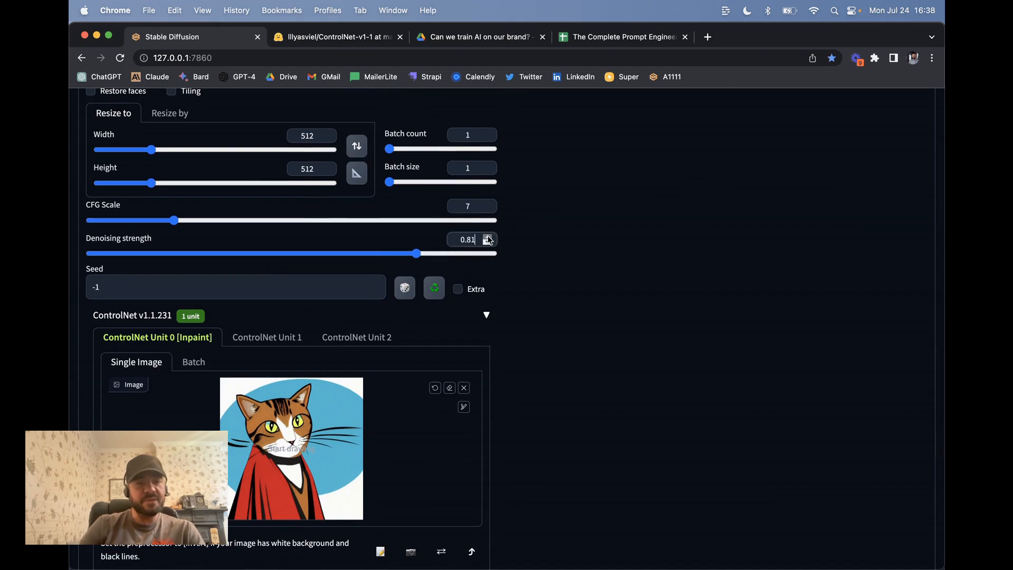
pyautogui.click(488, 237)
pyautogui.click(488, 237)
pyautogui.click(488, 237)
pyautogui.click(488, 237)
pyautogui.click(489, 237)
pyautogui.click(488, 237)
pyautogui.click(488, 237)
pyautogui.click(488, 237)
pyautogui.click(488, 237)
pyautogui.click(488, 237)
pyautogui.click(489, 237)
pyautogui.click(489, 237)
pyautogui.click(488, 237)
pyautogui.click(488, 237)
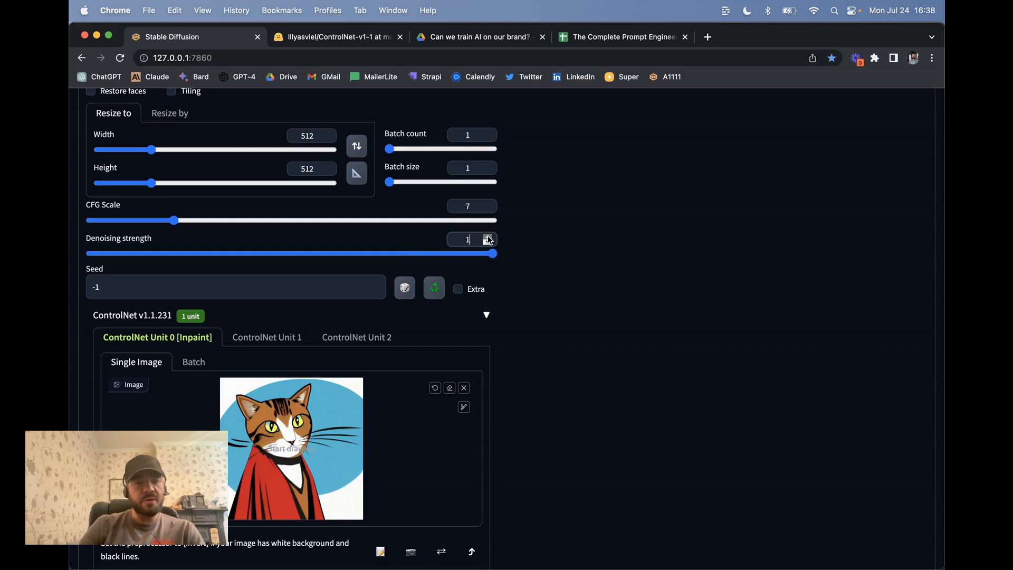
# - Generate the inpainted cat image from the "a plain blue jacket" prompt and follow the preview until it finishes
pyautogui.scroll(15, 612, 275)
pyautogui.click(821, 207)
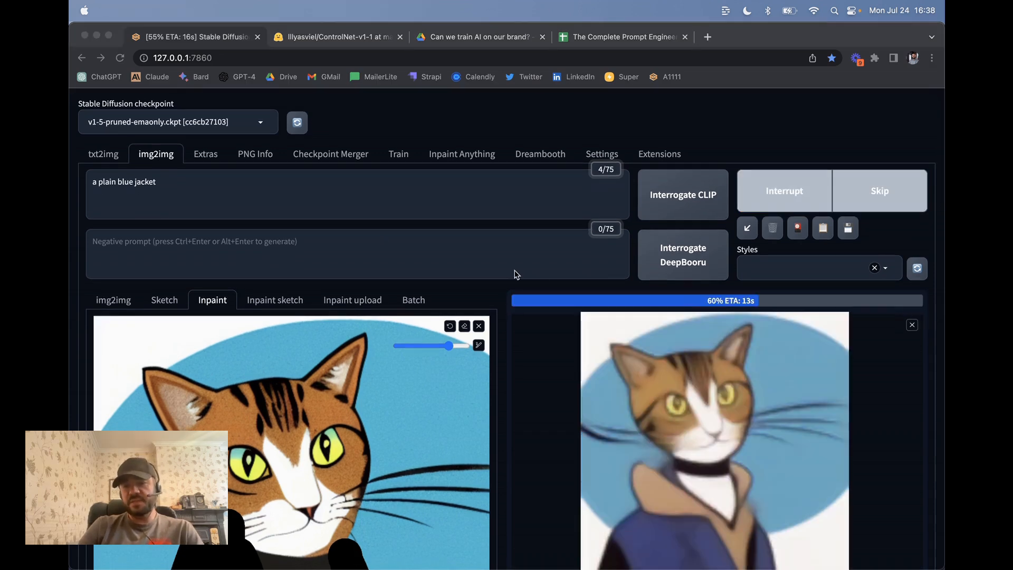
pyautogui.scroll(-1, 516, 274)
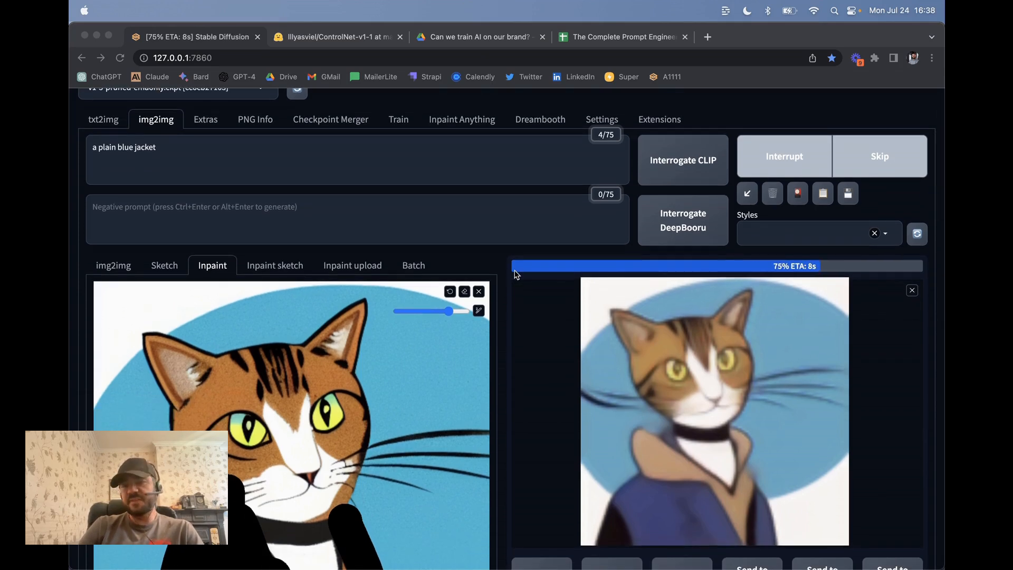
pyautogui.scroll(-2, 312, 175)
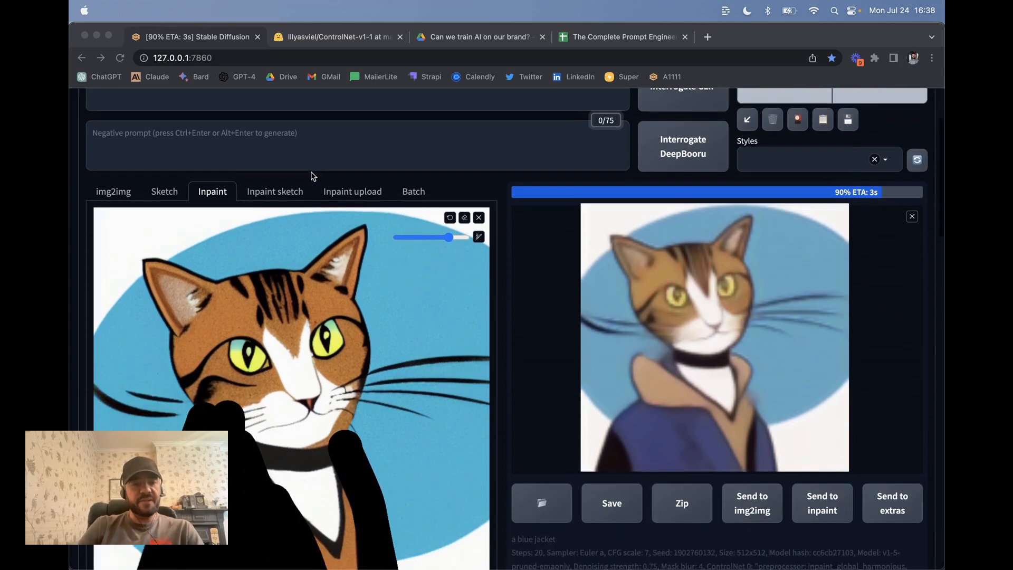
pyautogui.scroll(-3, 313, 176)
pyautogui.scroll(5, 313, 176)
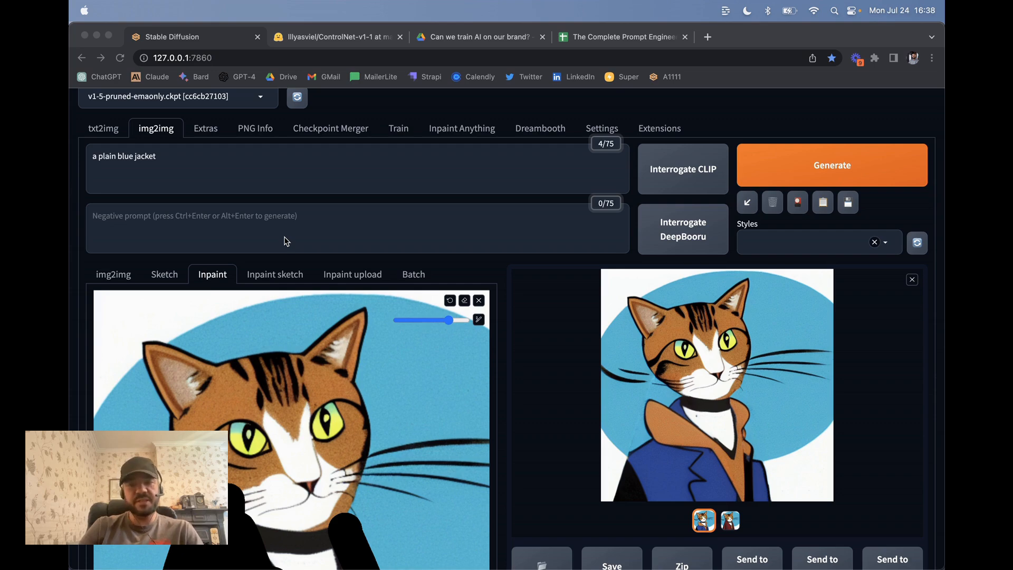
# - Compare the generated blue-jacket image with the second output image, ending on the blue-jacket version
pyautogui.scroll(-3, 249, 331)
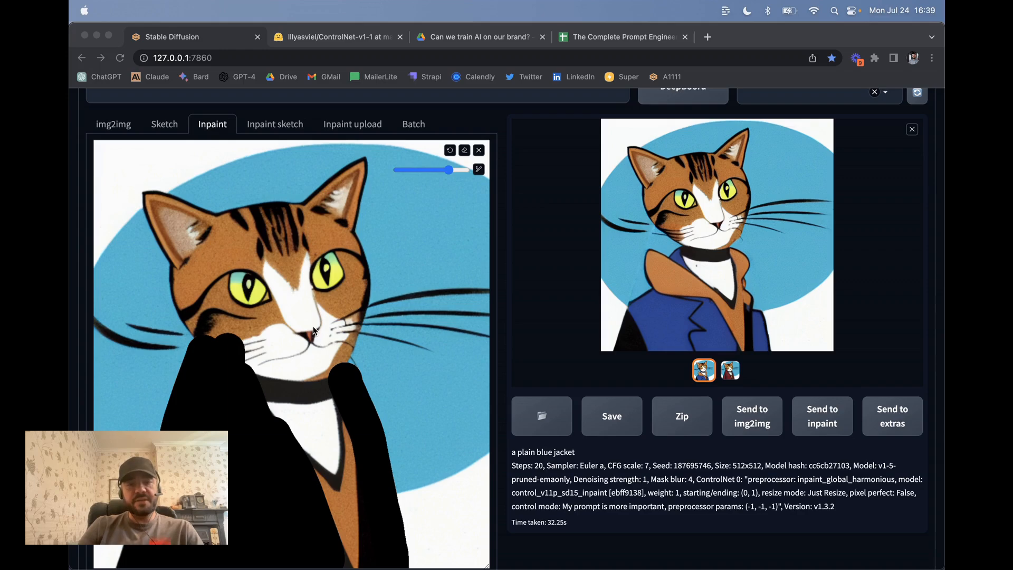
pyautogui.scroll(1, 317, 330)
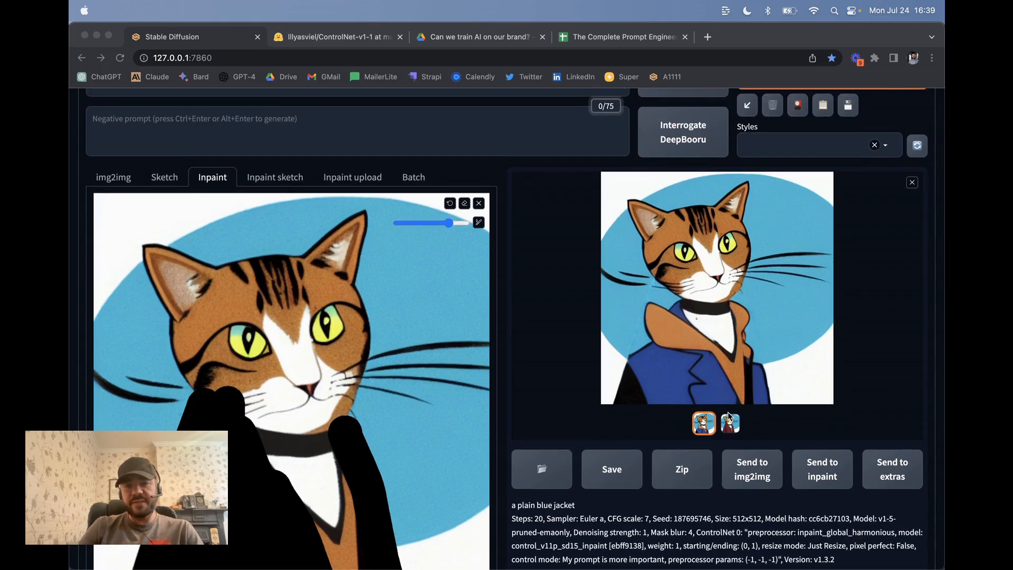
pyautogui.click(728, 430)
pyautogui.click(731, 425)
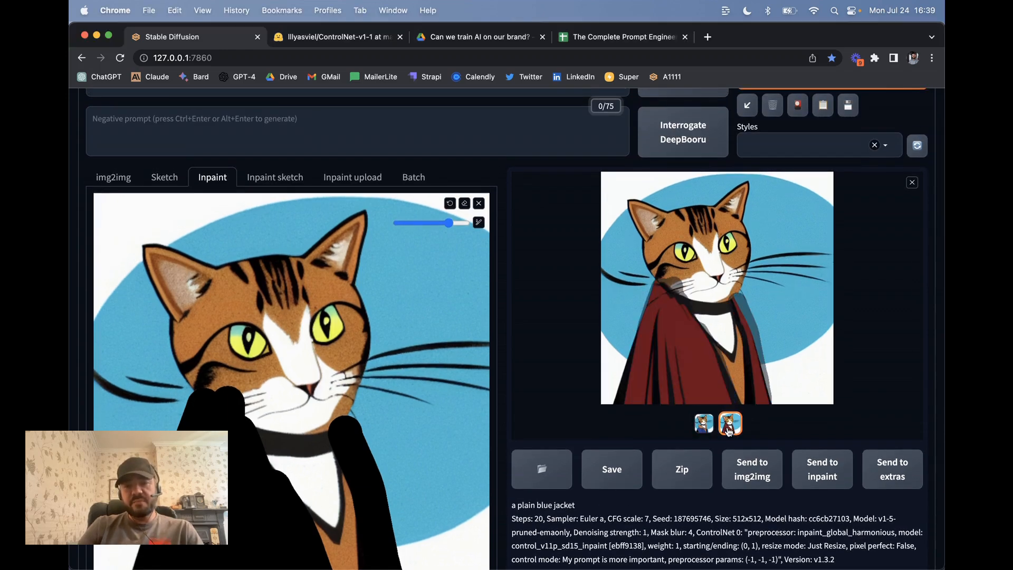
pyautogui.click(711, 432)
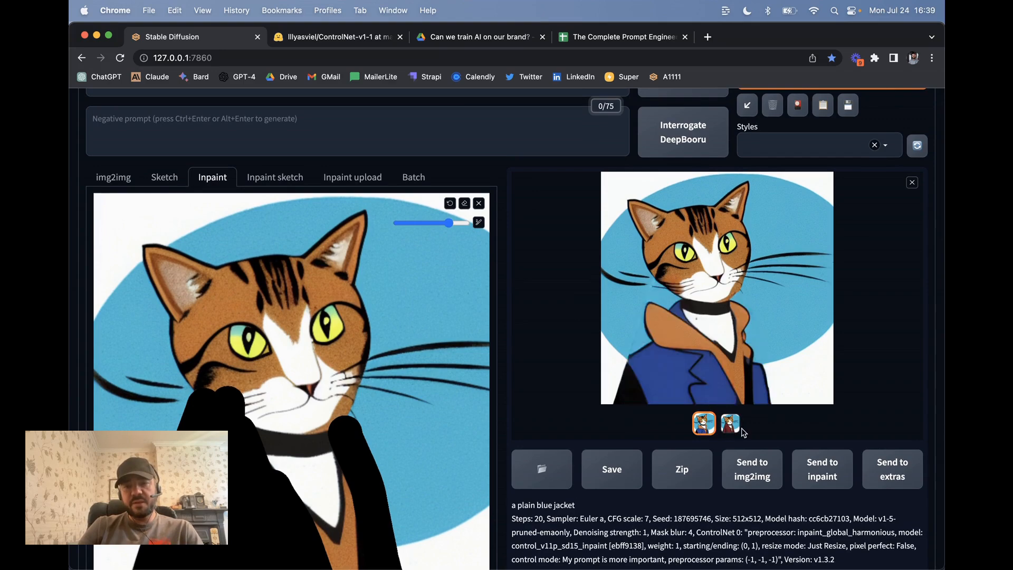
pyautogui.click(731, 423)
pyautogui.click(704, 423)
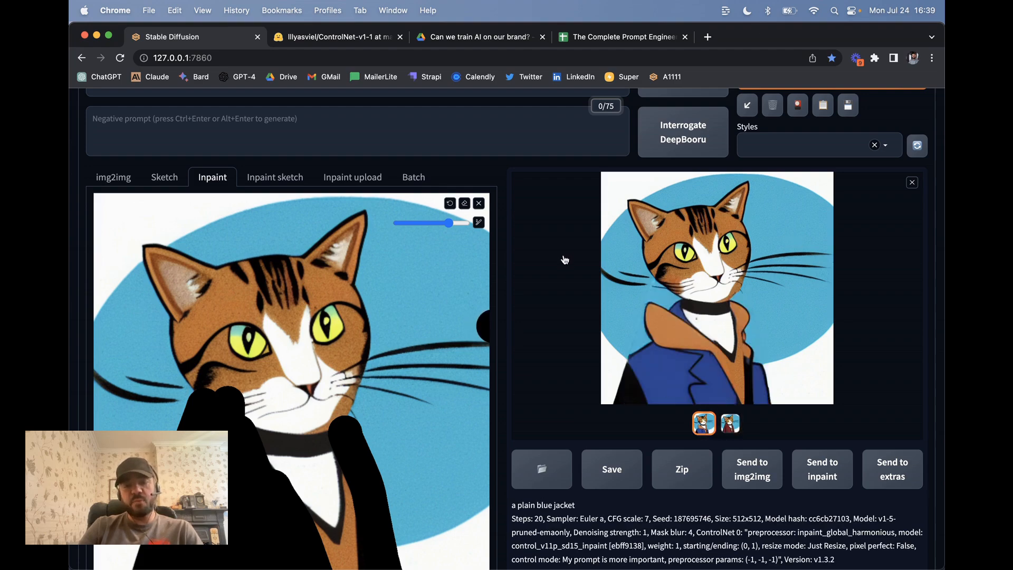
# - Send the blue-jacket result to inpaint and mask a short vertical strip over the collar edge beside the white chest
pyautogui.scroll(-3, 373, 332)
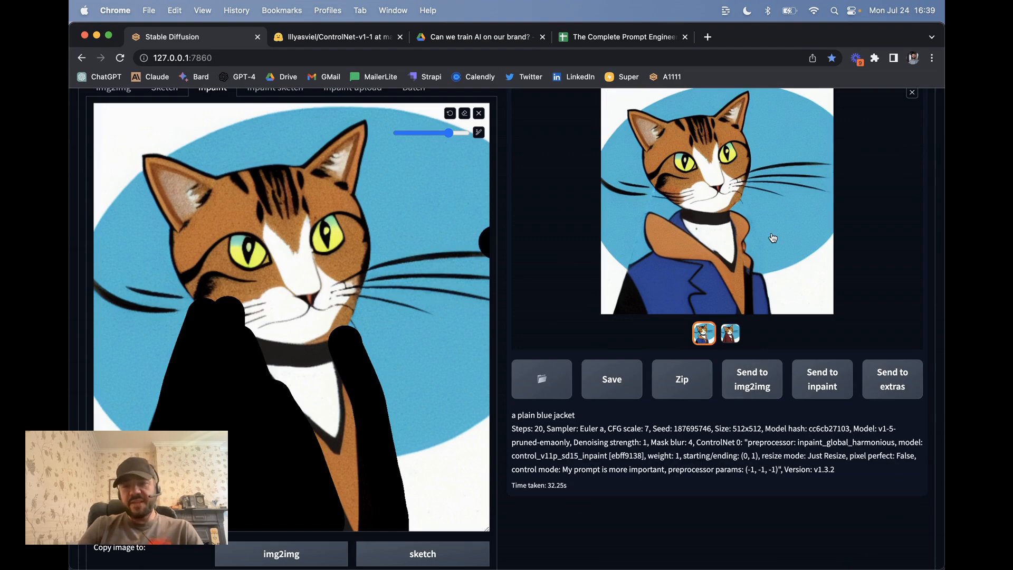
pyautogui.click(820, 385)
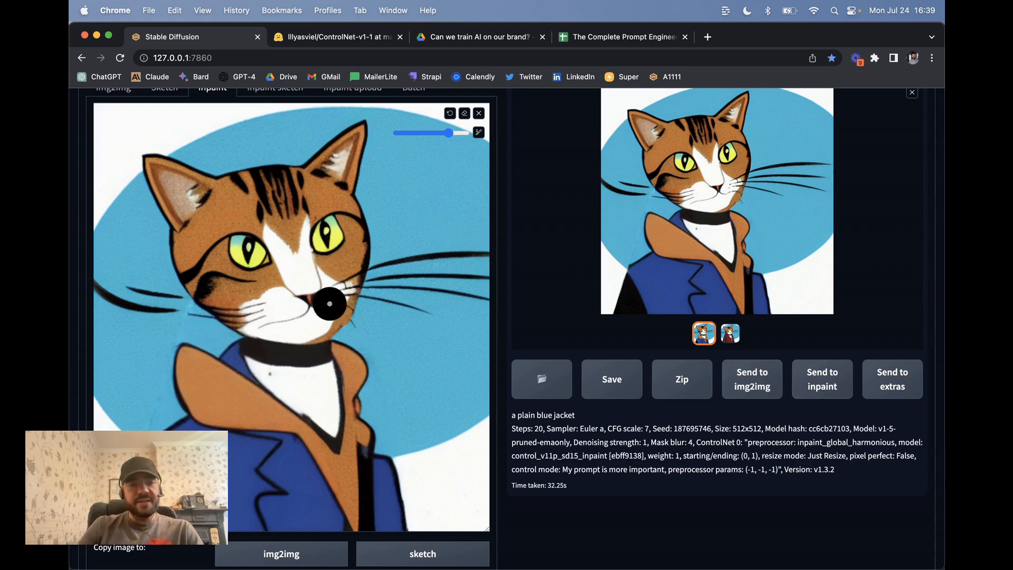
pyautogui.scroll(-3, 360, 358)
pyautogui.moveTo(360, 357); pyautogui.dragTo(360, 272)
# - Review the prompt, the new mask strip and the resize and mask settings for the blue-jacket image
pyautogui.scroll(6, 482, 328)
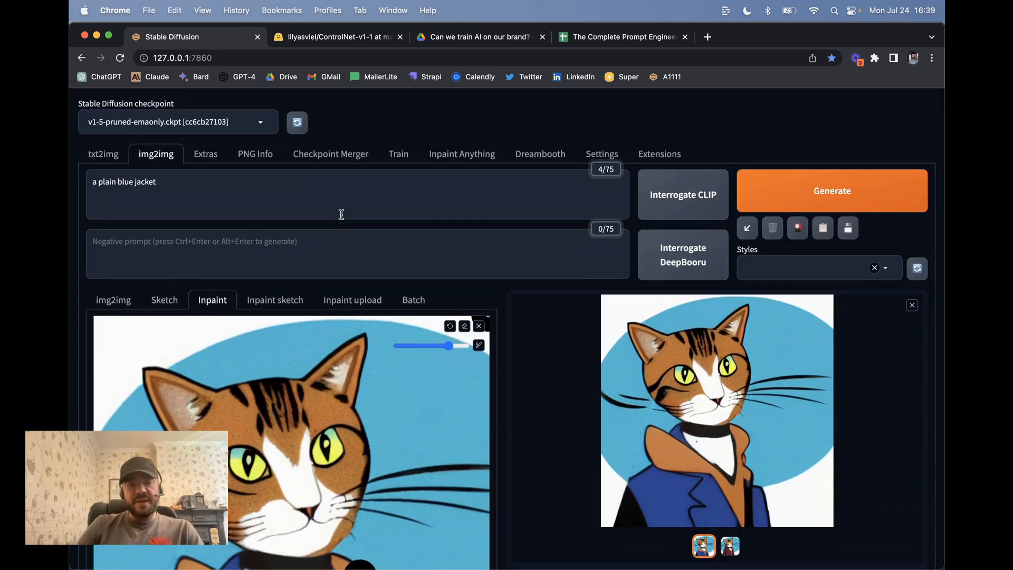
pyautogui.scroll(-1, 443, 334)
pyautogui.scroll(2, 203, 309)
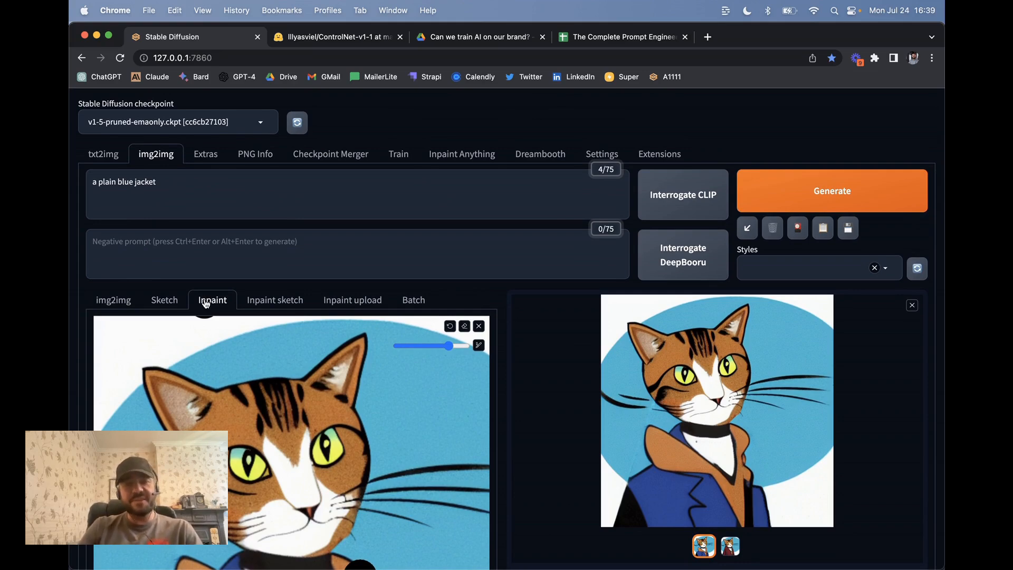
pyautogui.scroll(-5, 434, 362)
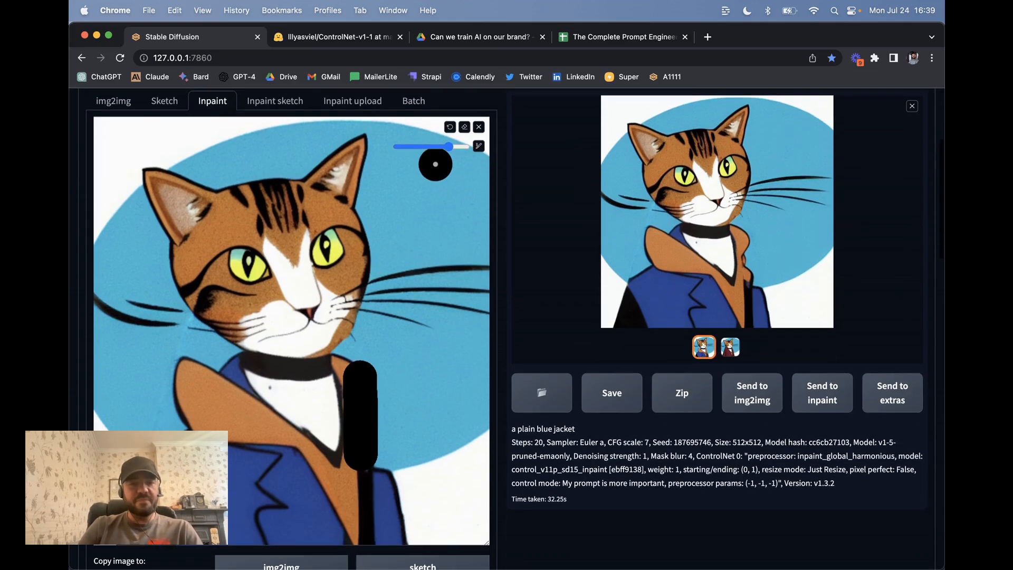
pyautogui.scroll(-4, 435, 93)
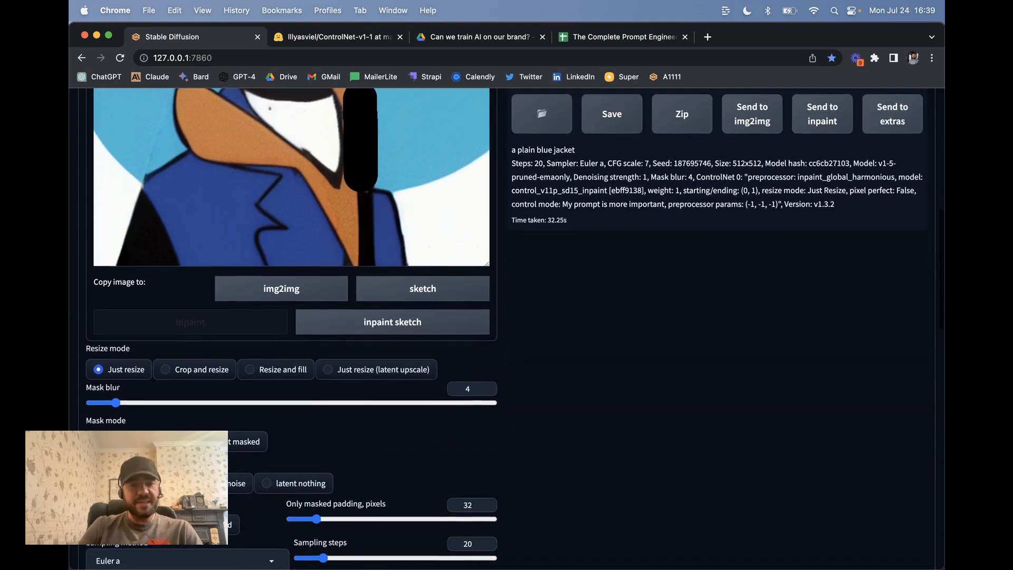
pyautogui.scroll(4, 507, 328)
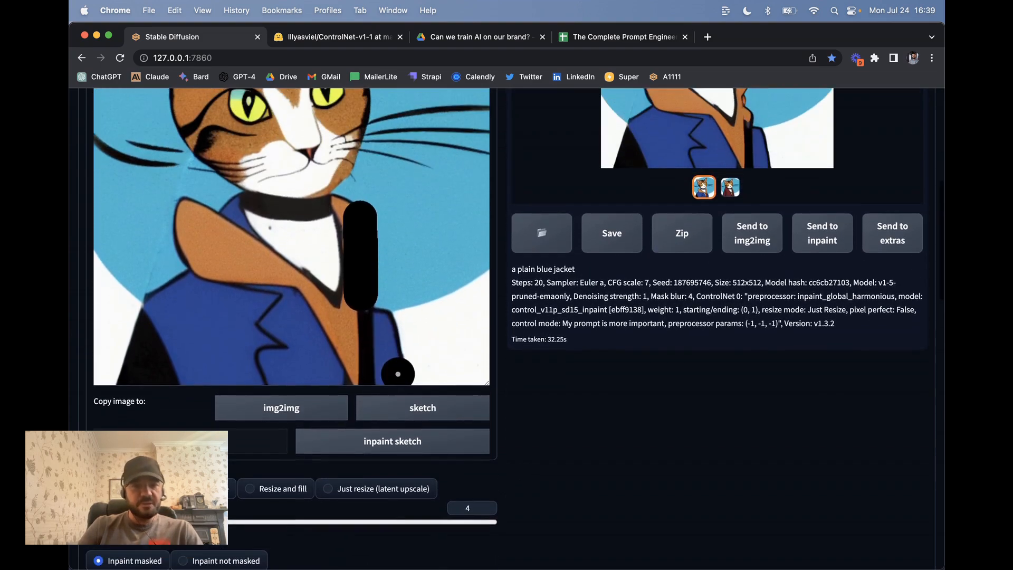
pyautogui.scroll(3, 398, 480)
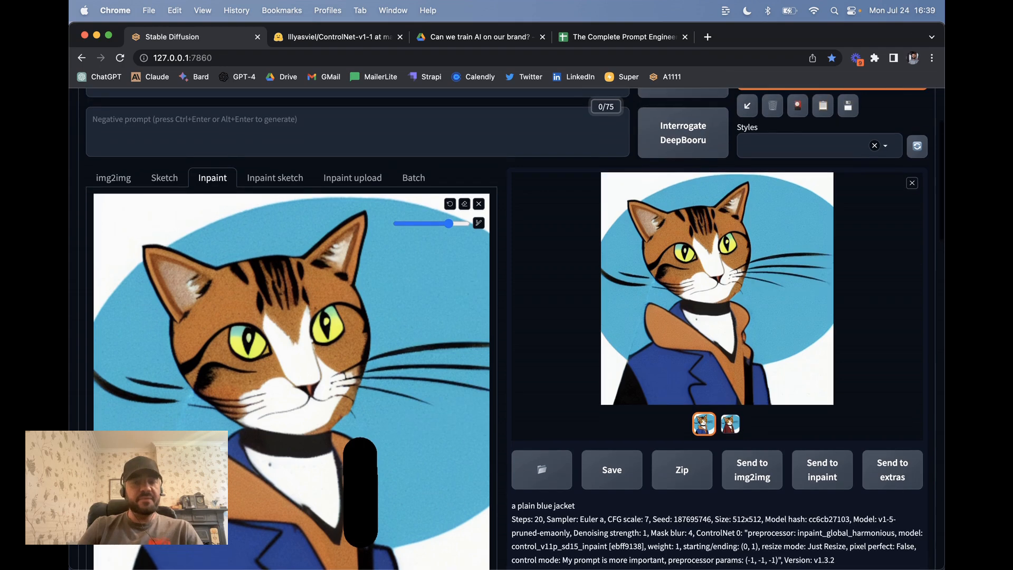